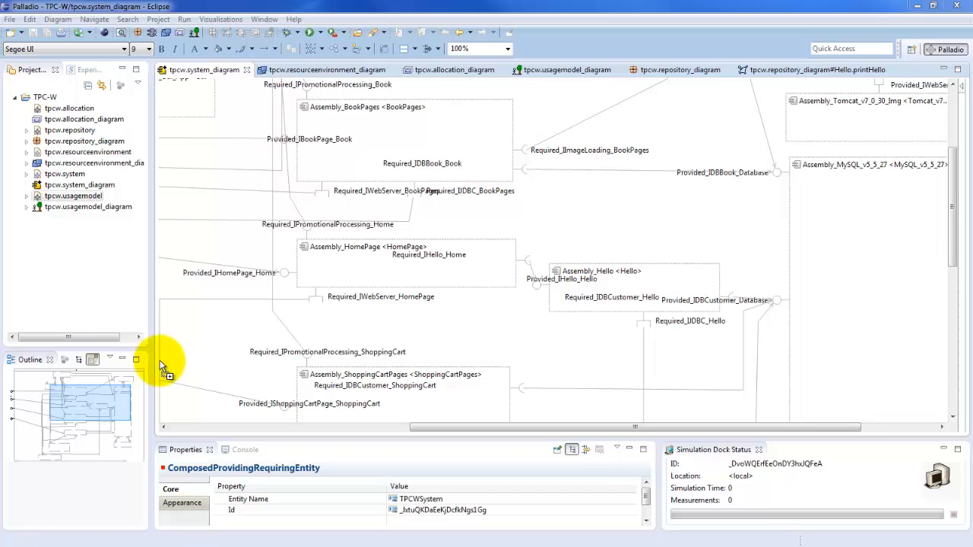
# - Inspect the HomePage assembly, the Provided_IHello_Hello role and the Hello assembly in the system diagram
pyautogui.click(607, 236)
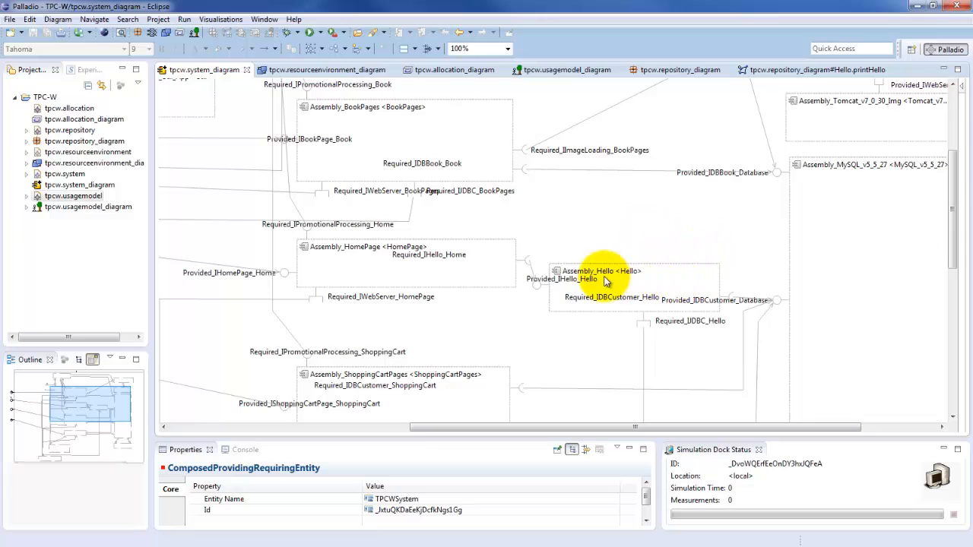
pyautogui.click(357, 250)
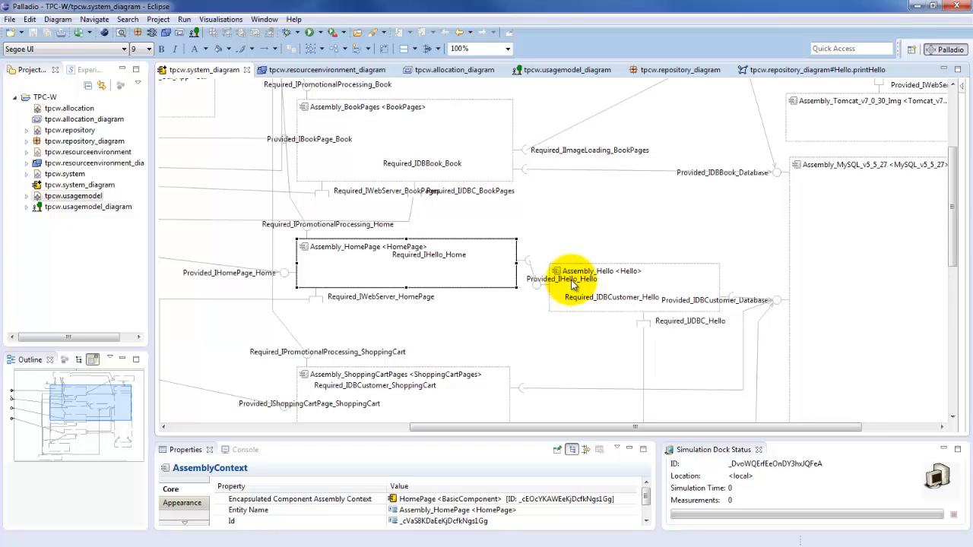
pyautogui.click(569, 279)
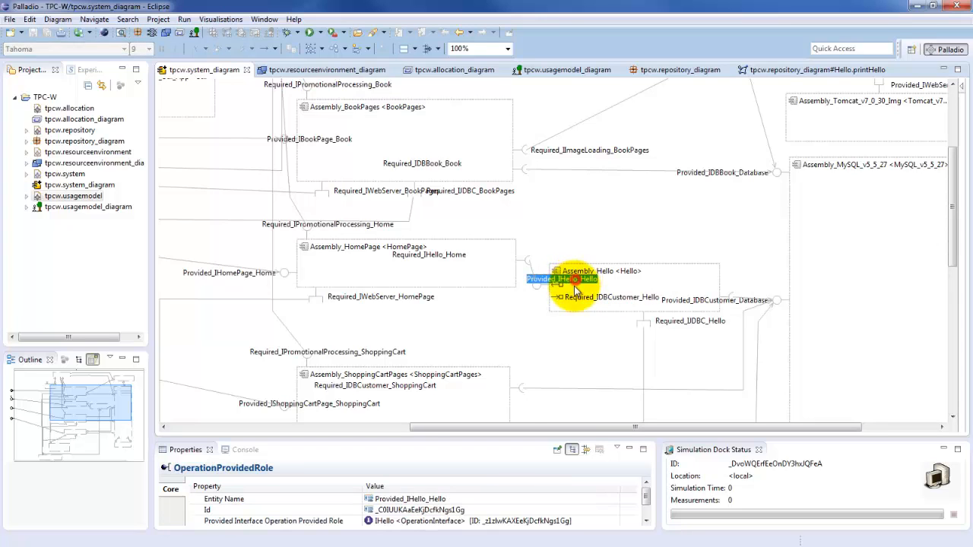
pyautogui.click(621, 285)
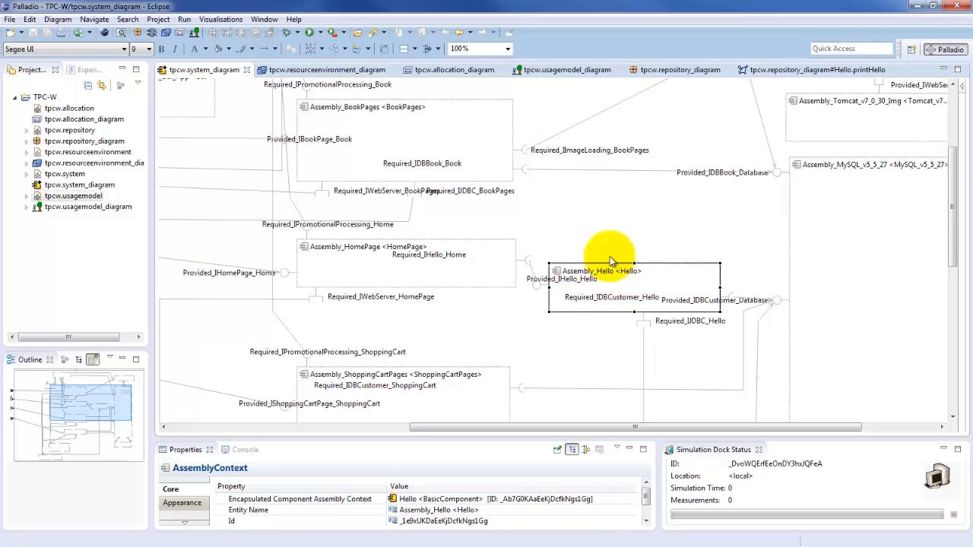
# - Open the printHello SEFF of the Hello component from the repository diagram
pyautogui.click(670, 71)
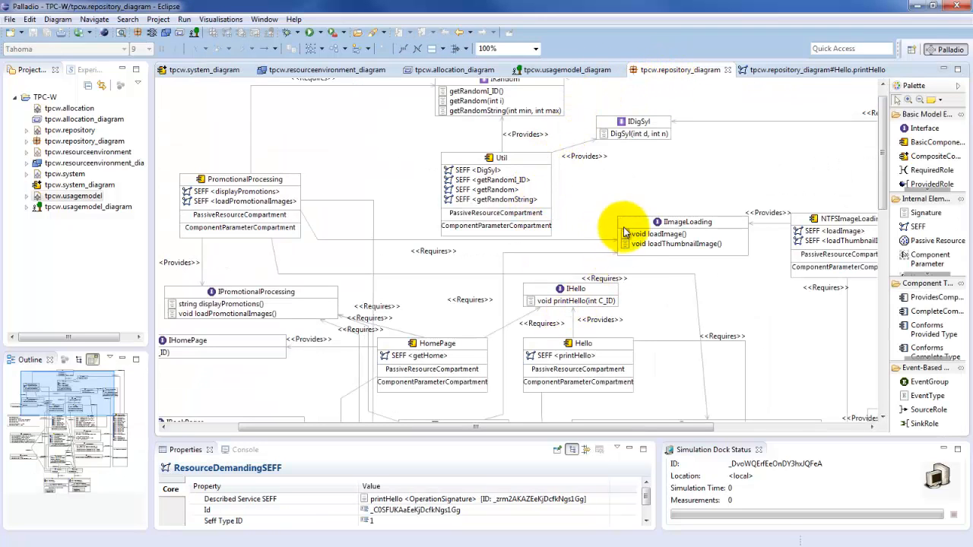
pyautogui.click(567, 355)
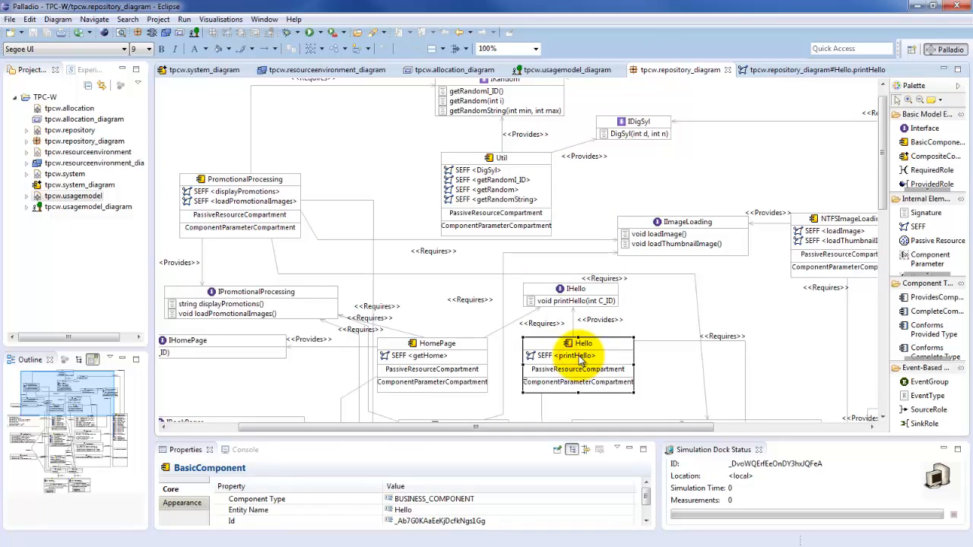
pyautogui.click(585, 356)
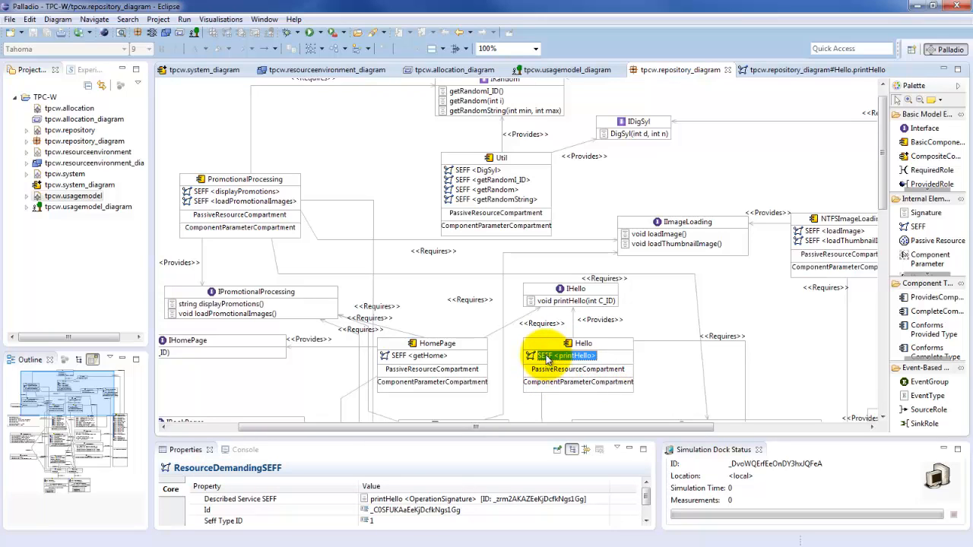
pyautogui.moveTo(566, 361)
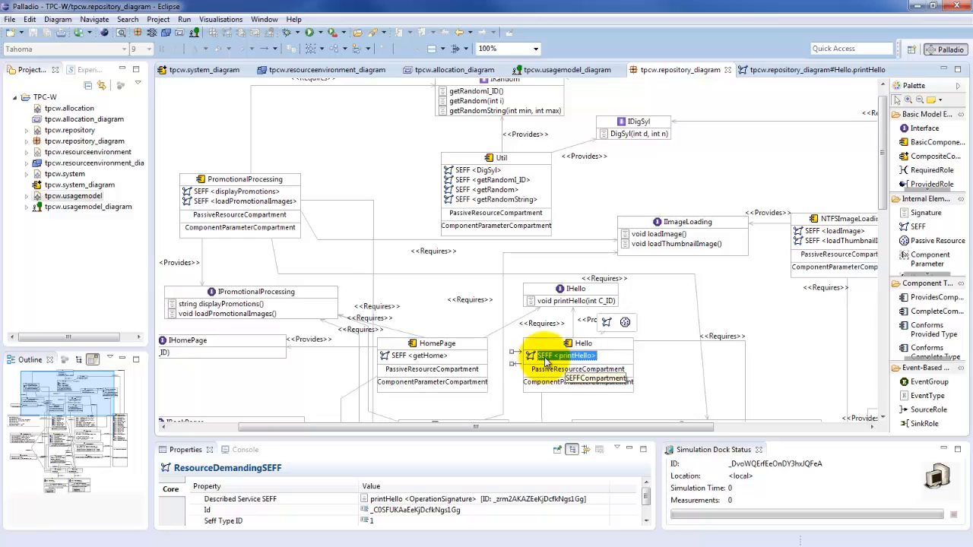
pyautogui.doubleClick(575, 356)
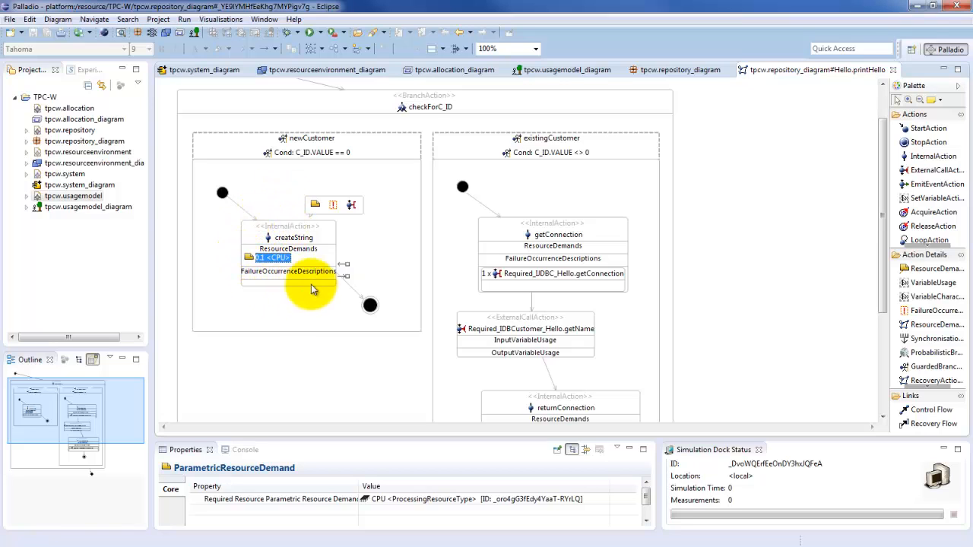
# - Examine the createString internal action in the newCustomer branch and its CPU resource demand
pyautogui.click(290, 237)
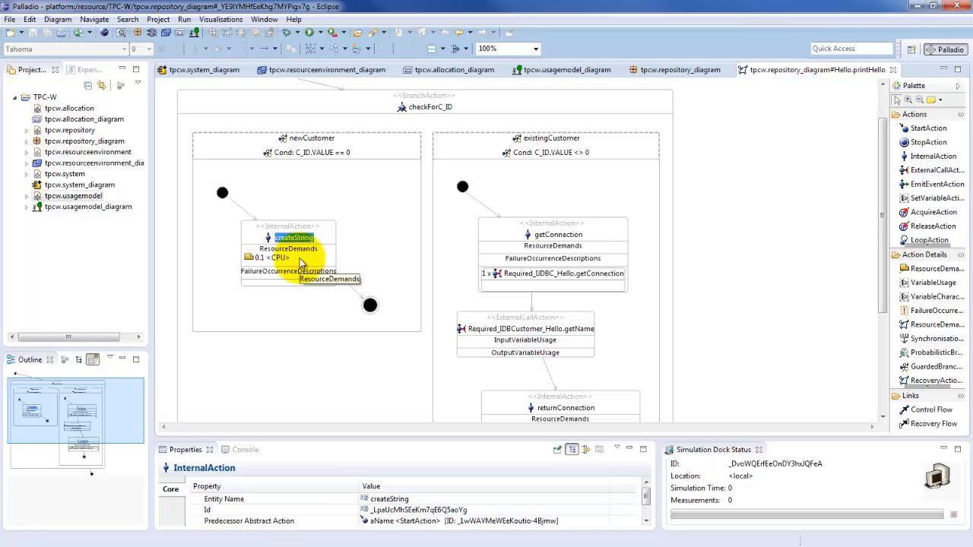
pyautogui.click(275, 258)
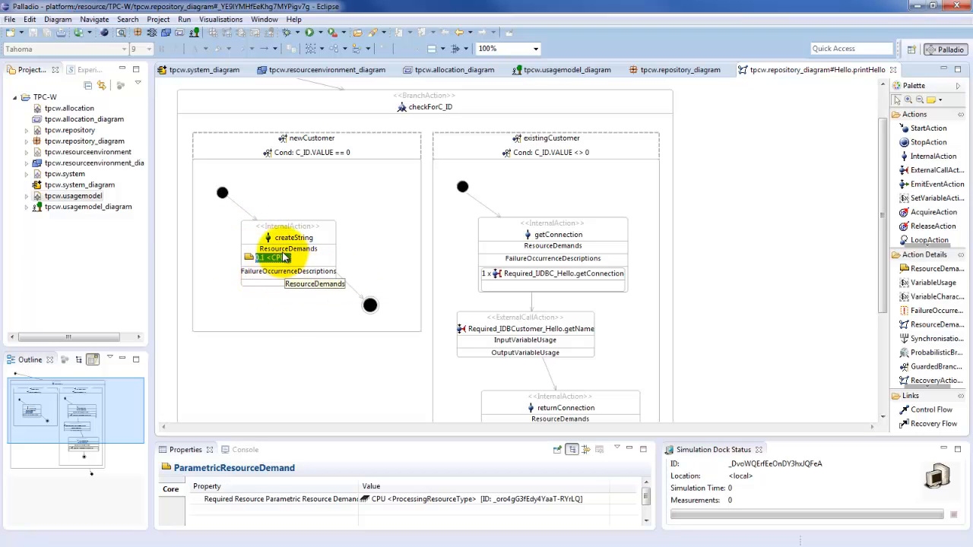
pyautogui.moveTo(262, 262)
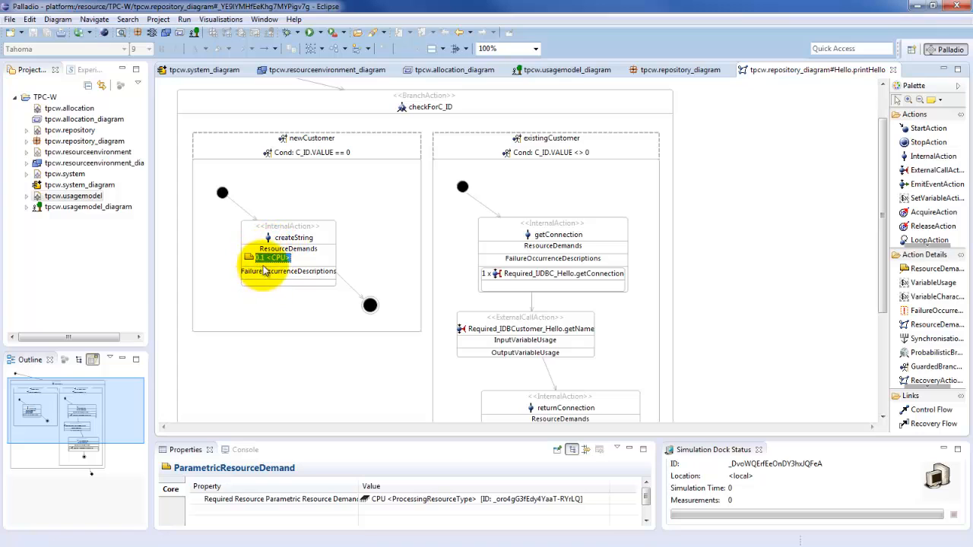
pyautogui.click(263, 258)
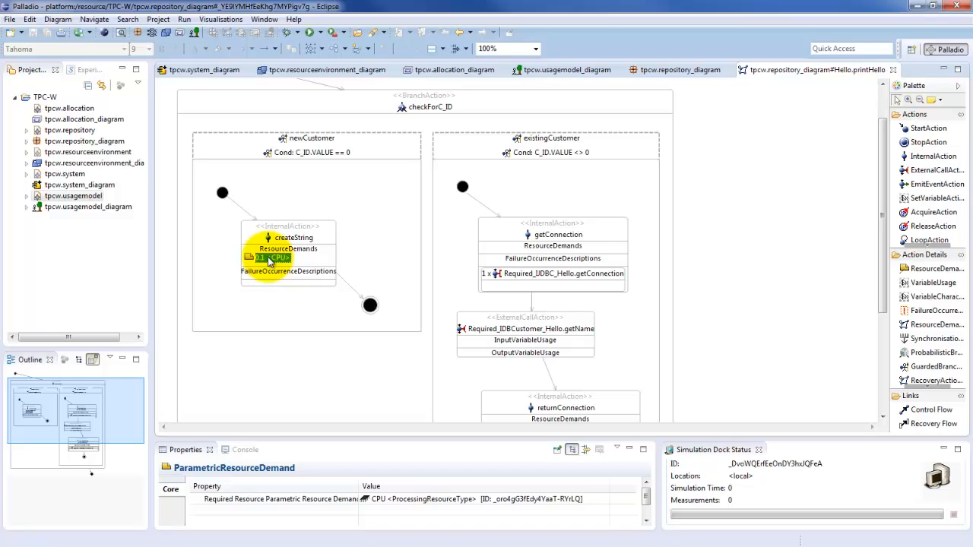
pyautogui.click(270, 259)
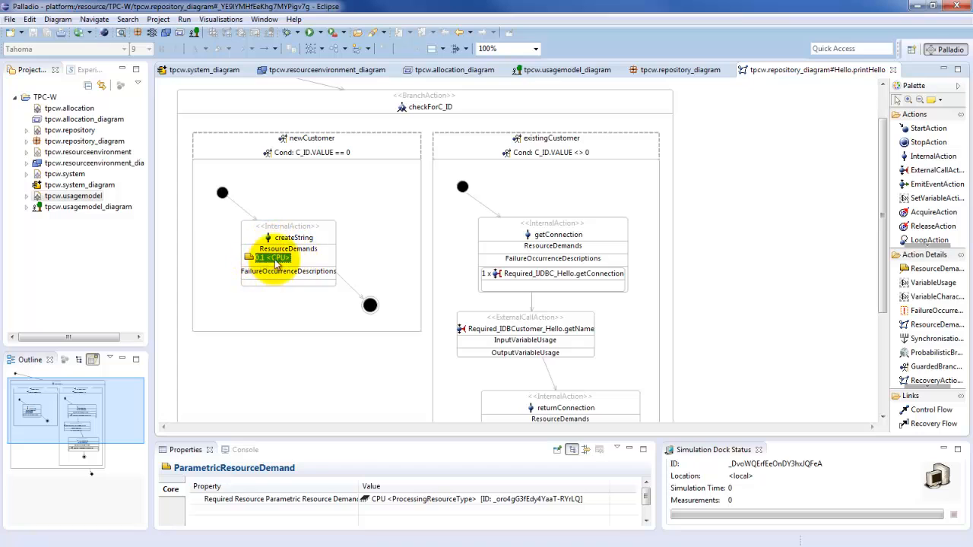
pyautogui.moveTo(262, 261)
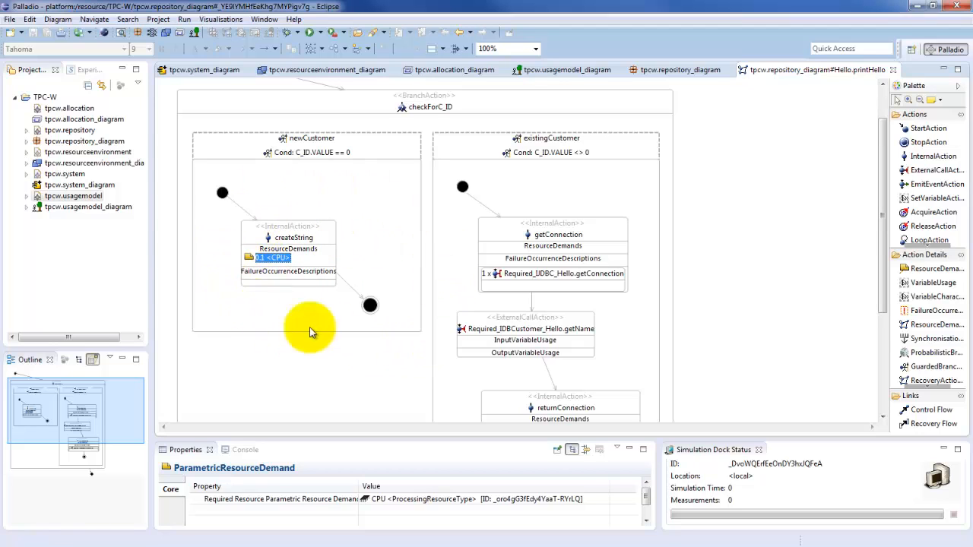
pyautogui.moveTo(257, 275)
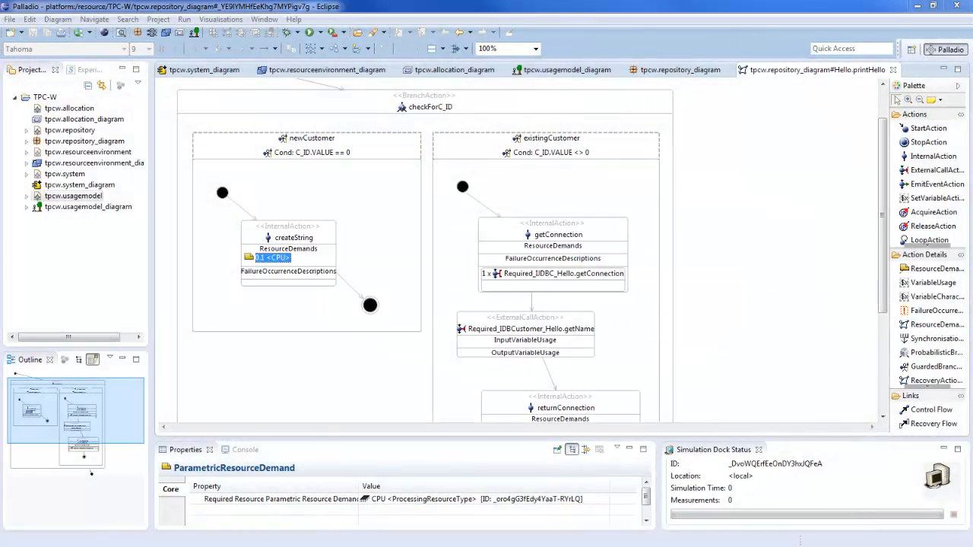
# - Switch to the Java EE Eclipse window, maximize it and close the HowToInstrument.txt file
pyautogui.moveTo(0, 34); pyautogui.dragTo(464, 64)
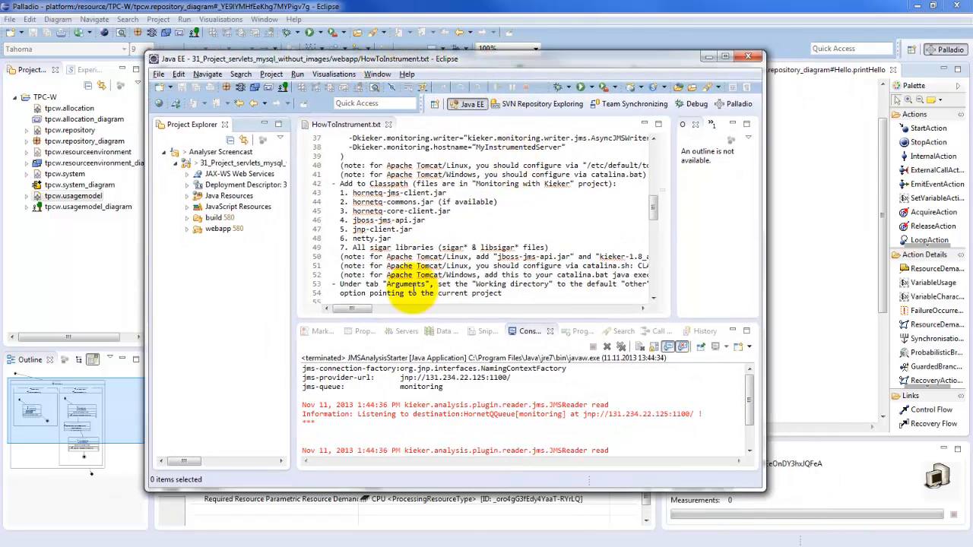
pyautogui.click(726, 58)
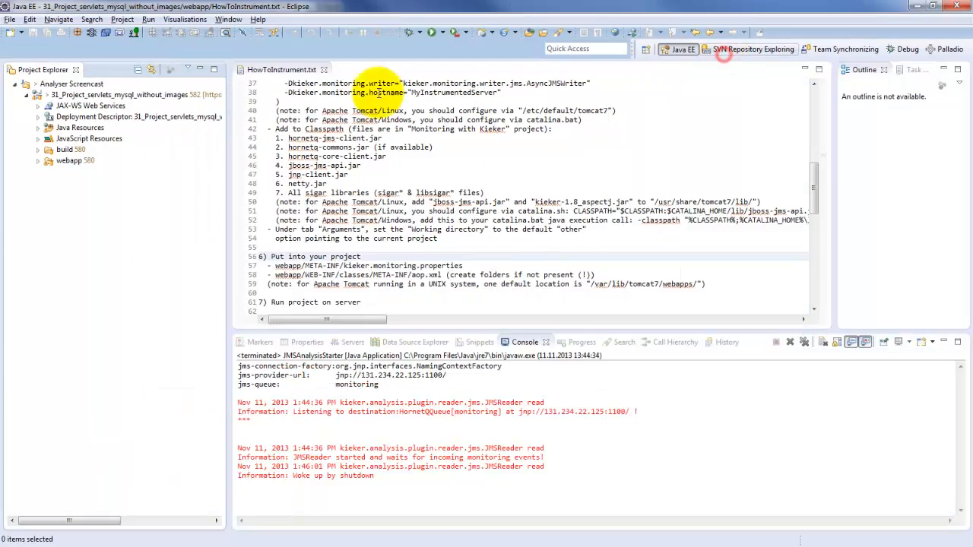
pyautogui.click(325, 71)
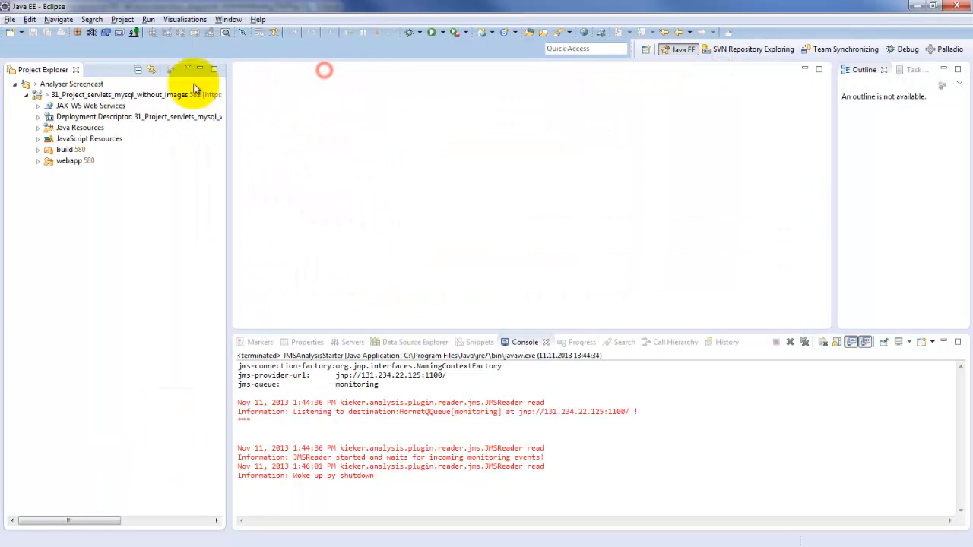
# - Expand the project's Java Resources down to the tpcw servlets package and look through its servlet classes, including TPCW_say_hello.java
pyautogui.click(80, 94)
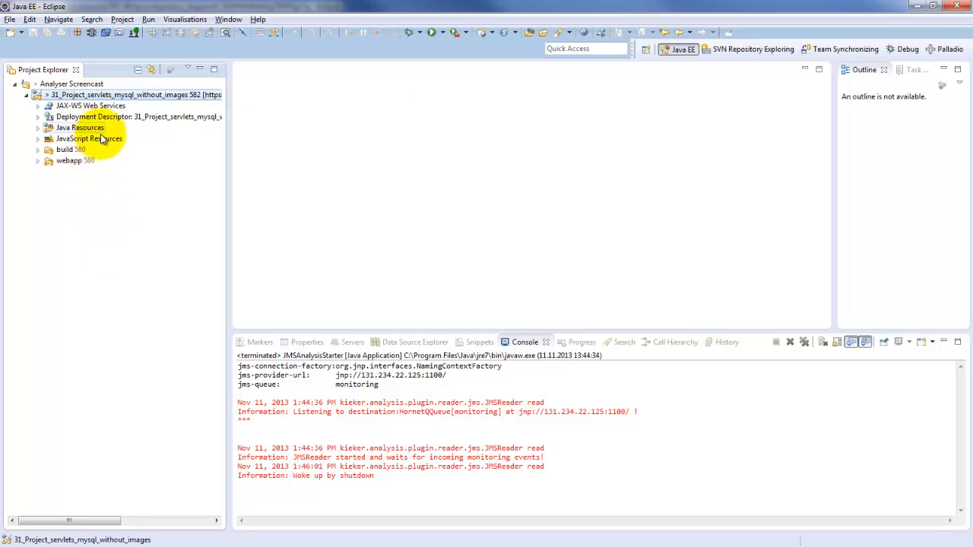
pyautogui.click(63, 128)
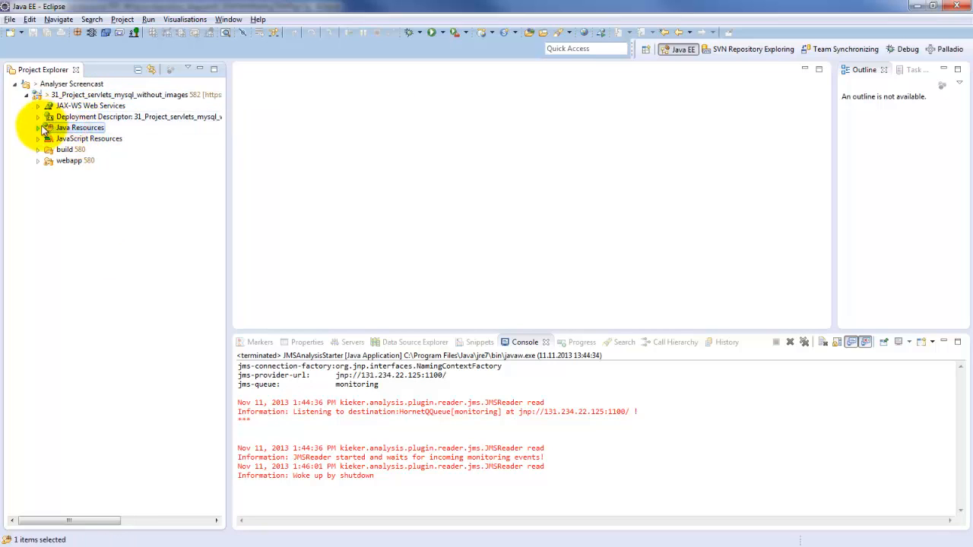
pyautogui.click(38, 127)
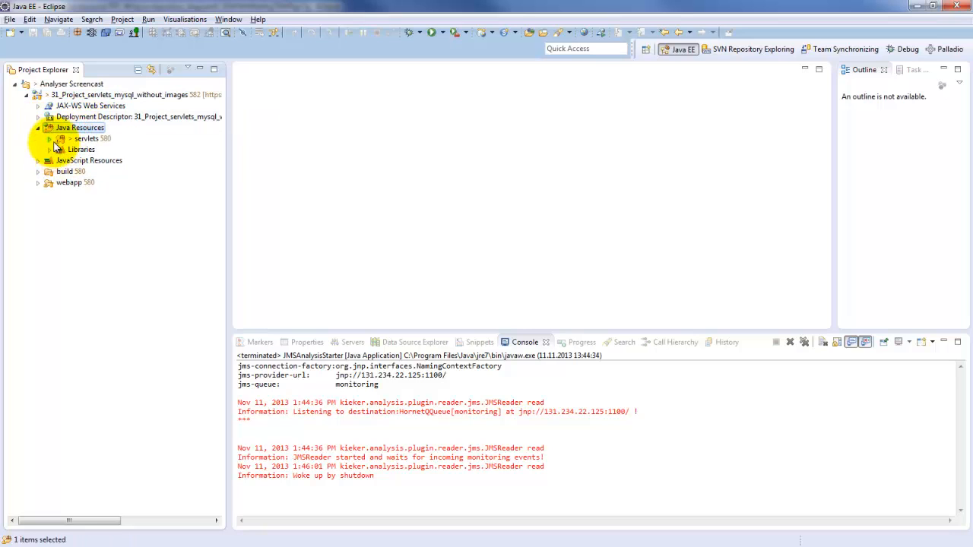
pyautogui.click(50, 139)
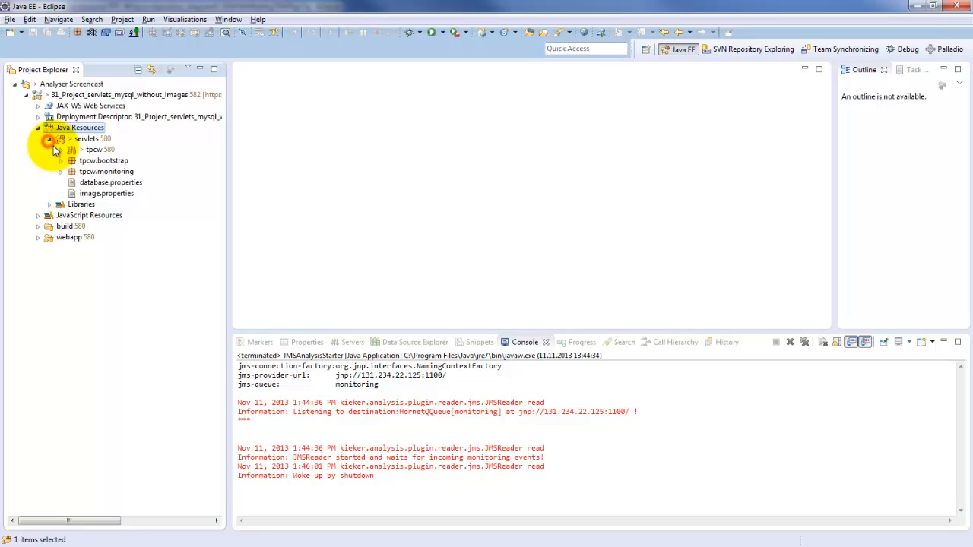
pyautogui.click(61, 150)
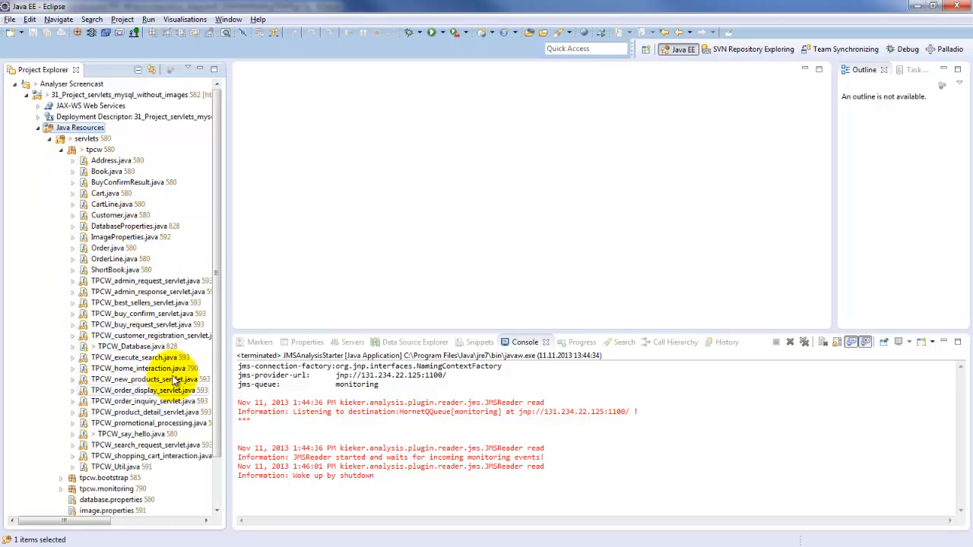
pyautogui.click(139, 436)
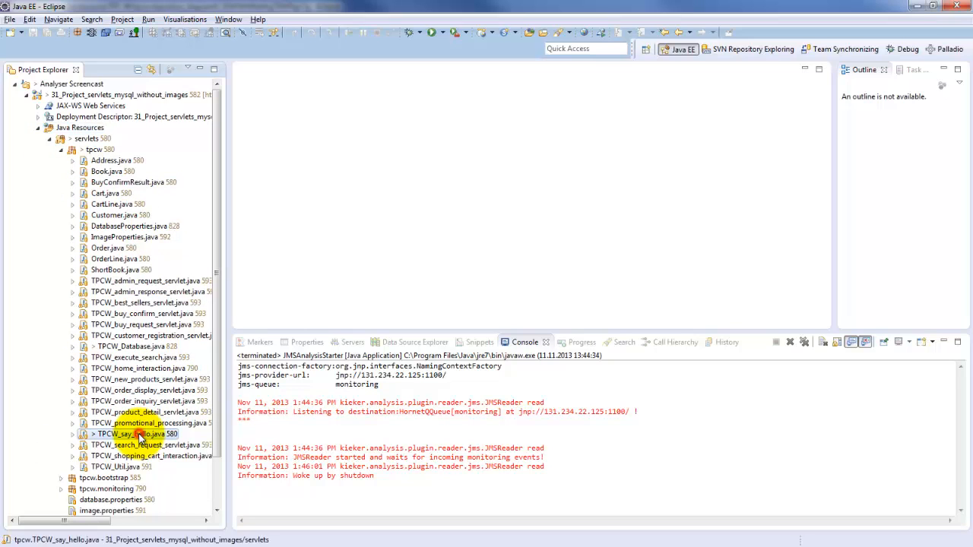
pyautogui.scroll(-2, 186, 342)
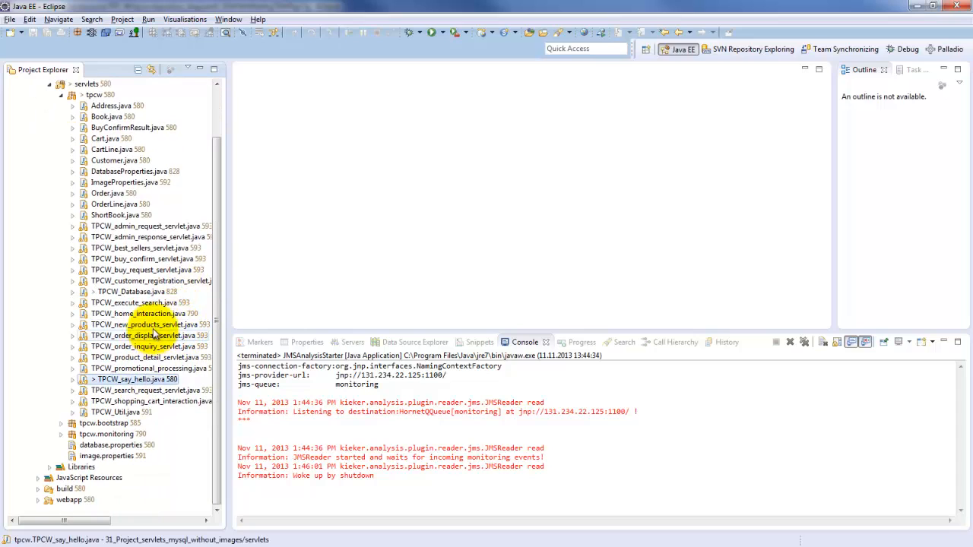
pyautogui.click(166, 324)
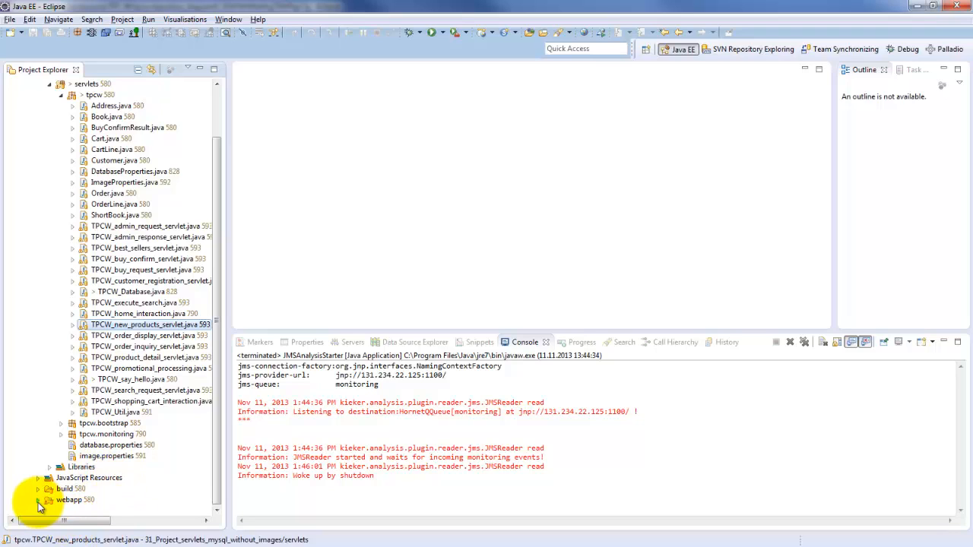
# - Expand the META-INF folder under webapp and open kieker.monitoring.properties
pyautogui.click(38, 501)
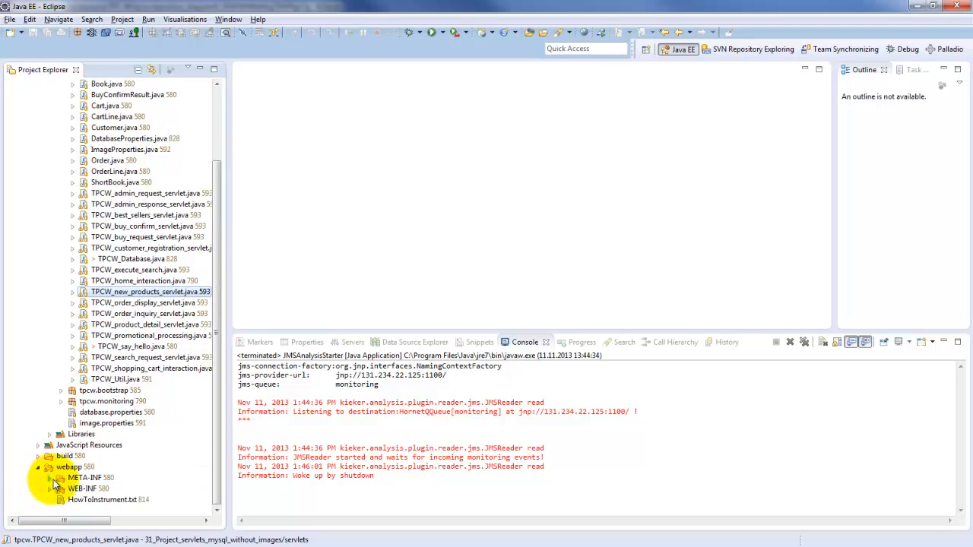
pyautogui.click(53, 478)
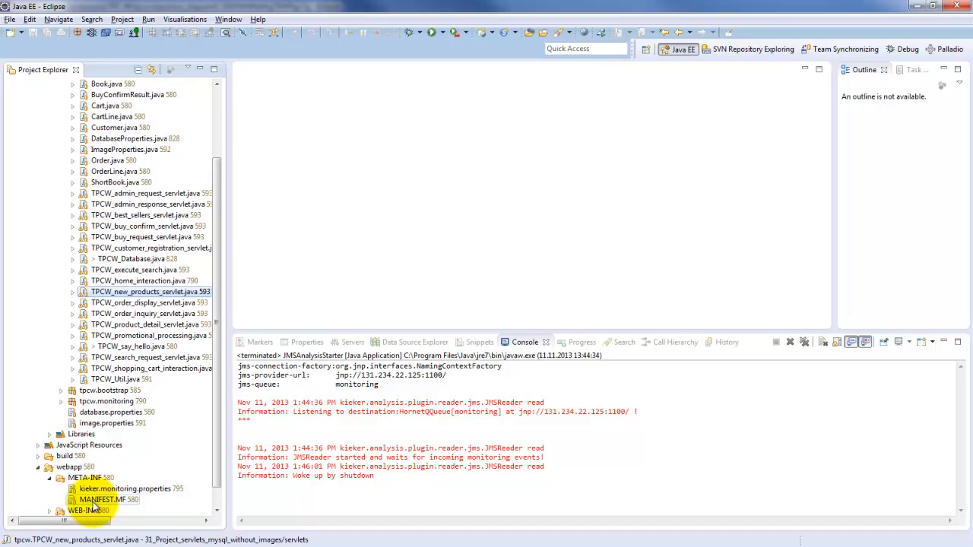
pyautogui.scroll(-1, 95, 501)
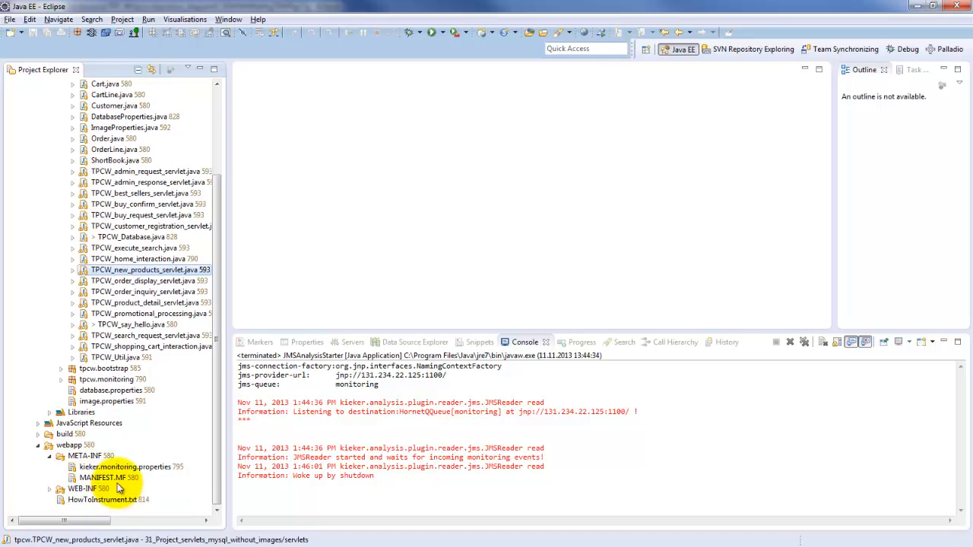
pyautogui.click(116, 467)
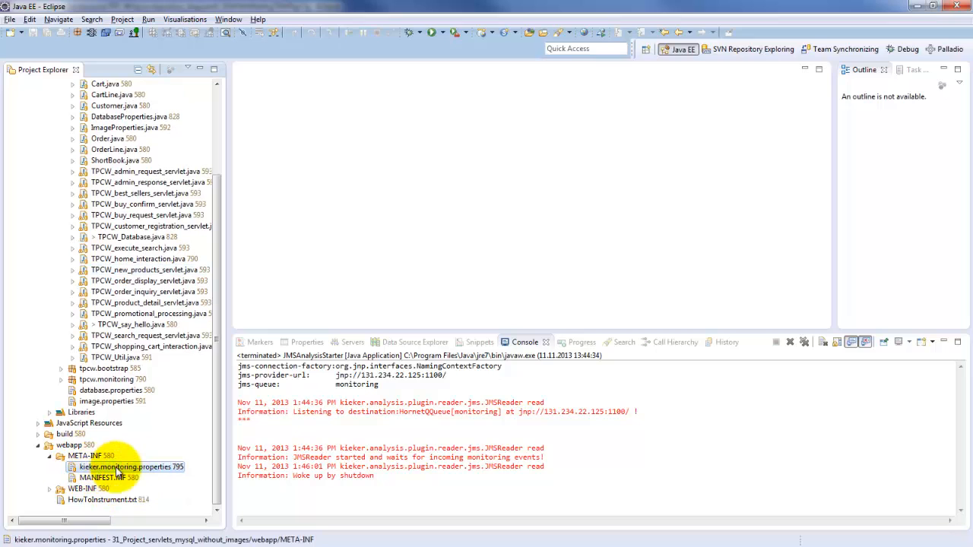
pyautogui.doubleClick(131, 467)
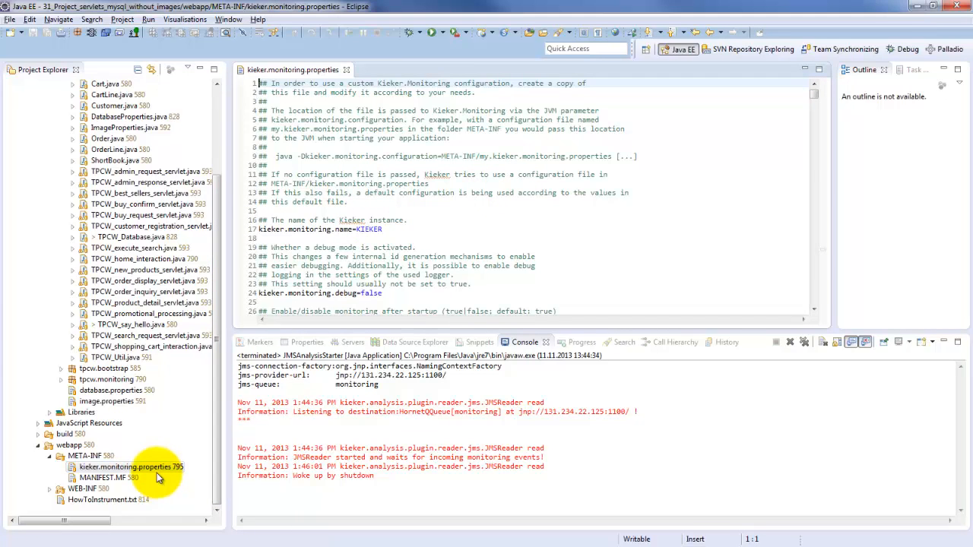
# - Examine the opening settings of kieker.monitoring.properties and highlight the kieker.monitoring.hostname value
pyautogui.click(413, 220)
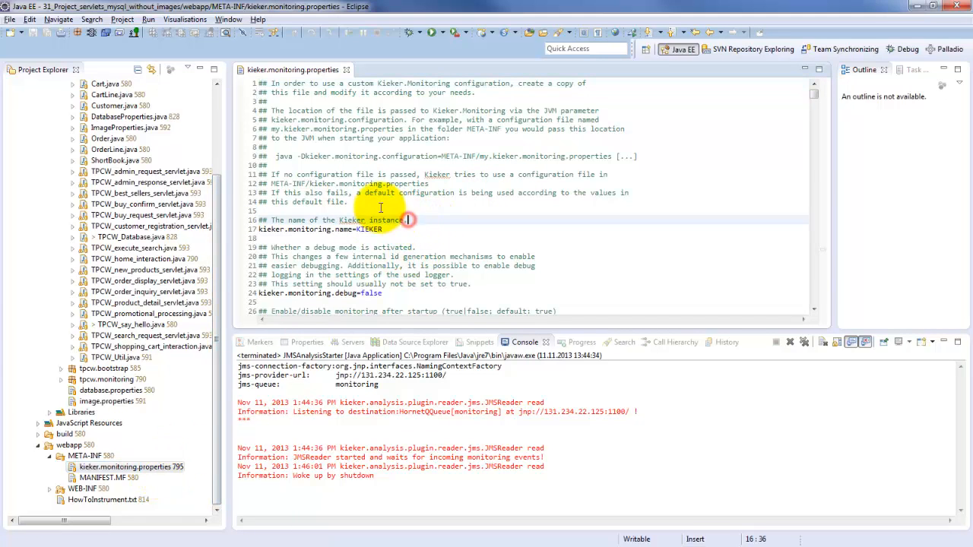
pyautogui.scroll(-2, 445, 191)
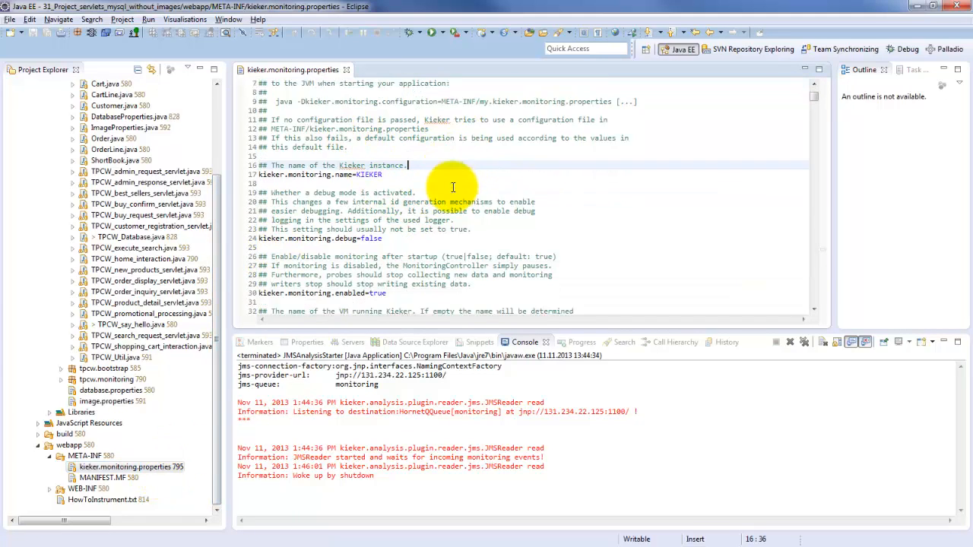
pyautogui.scroll(-2, 452, 186)
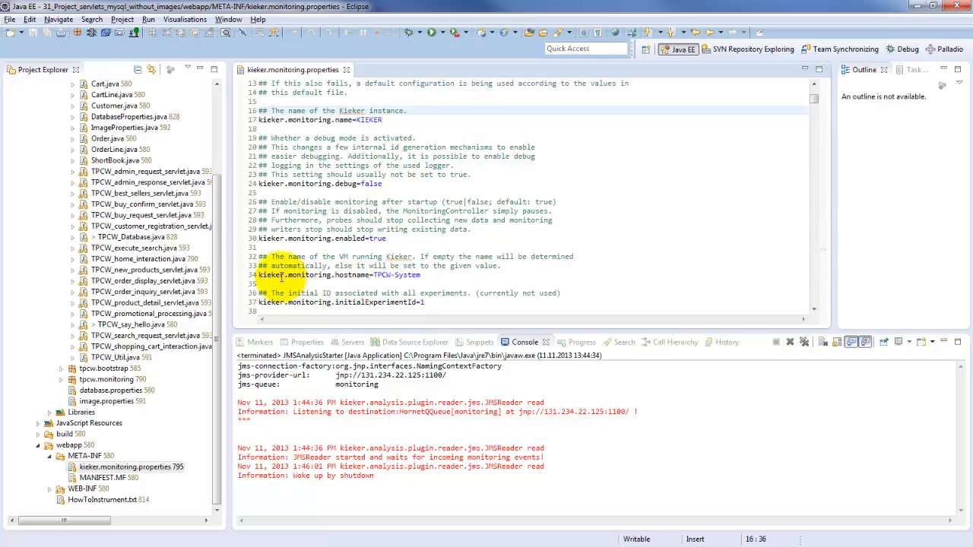
pyautogui.moveTo(279, 275); pyautogui.dragTo(376, 275)
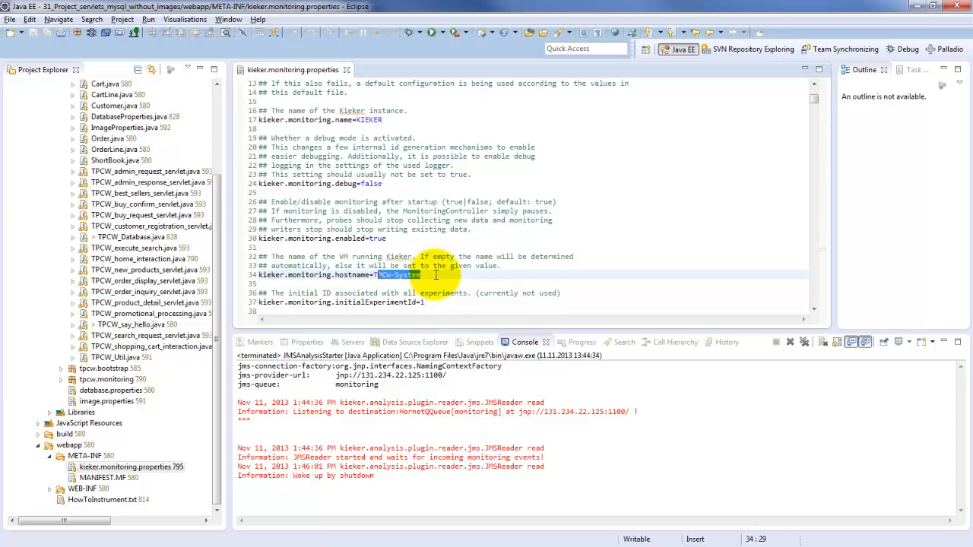
pyautogui.click(435, 276)
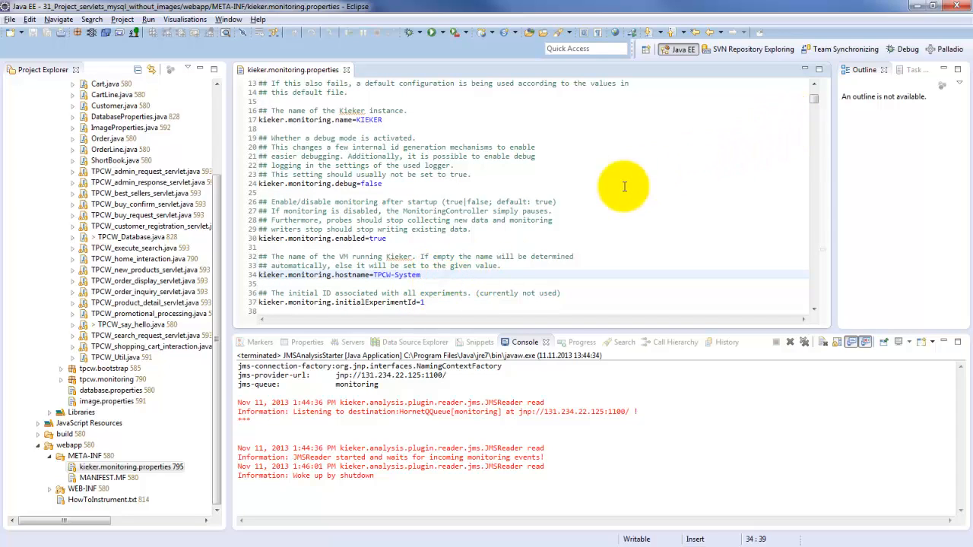
# - Look through the monitoring settings, highlighting the kieker.monitoring.enabled value and reviewing the metadata, JMX, adaptive monitoring and timer entries
pyautogui.scroll(-3, 471, 185)
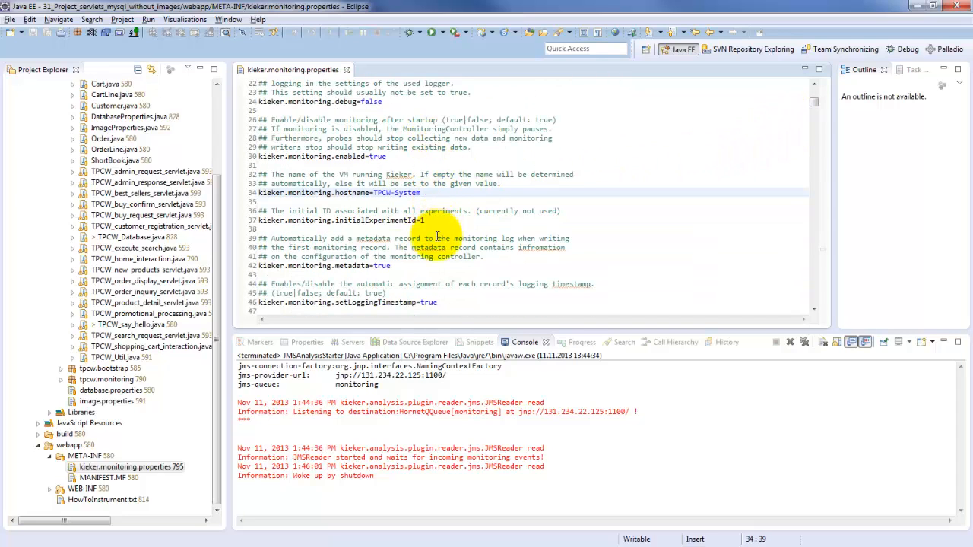
pyautogui.scroll(-1, 418, 274)
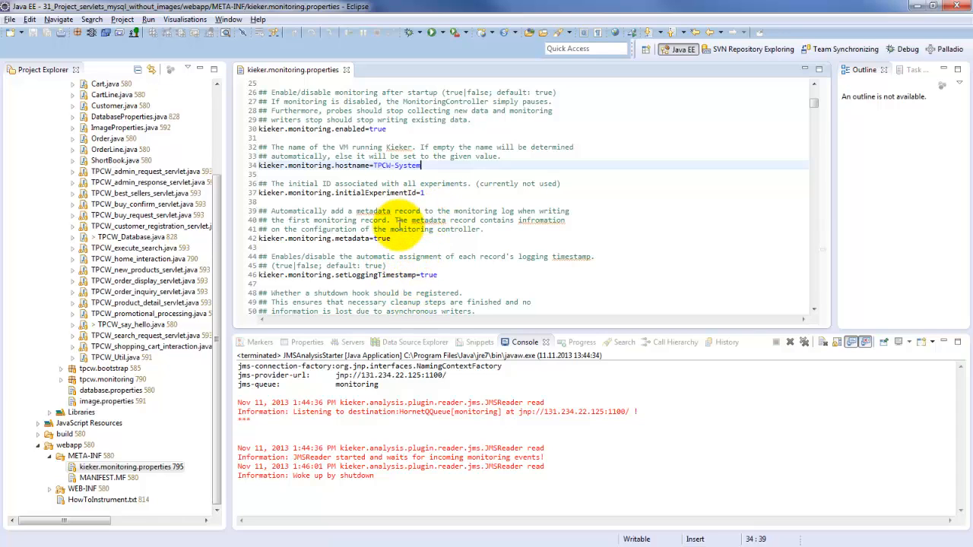
pyautogui.scroll(-3, 391, 232)
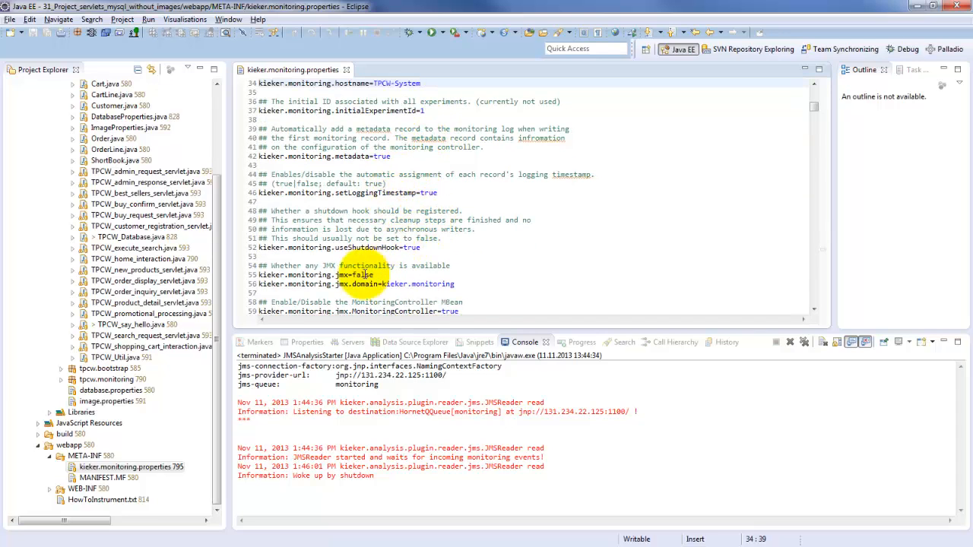
pyautogui.scroll(9, 441, 224)
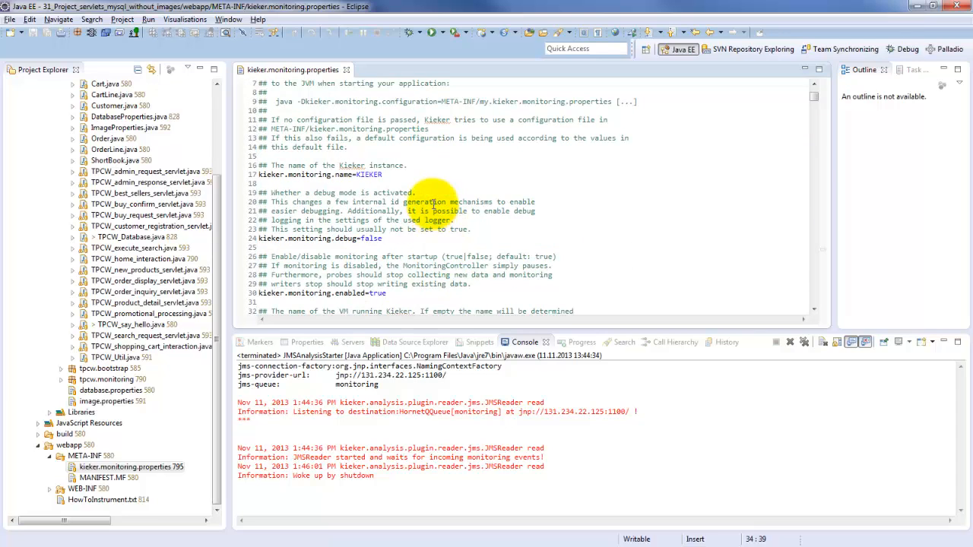
pyautogui.doubleClick(378, 293)
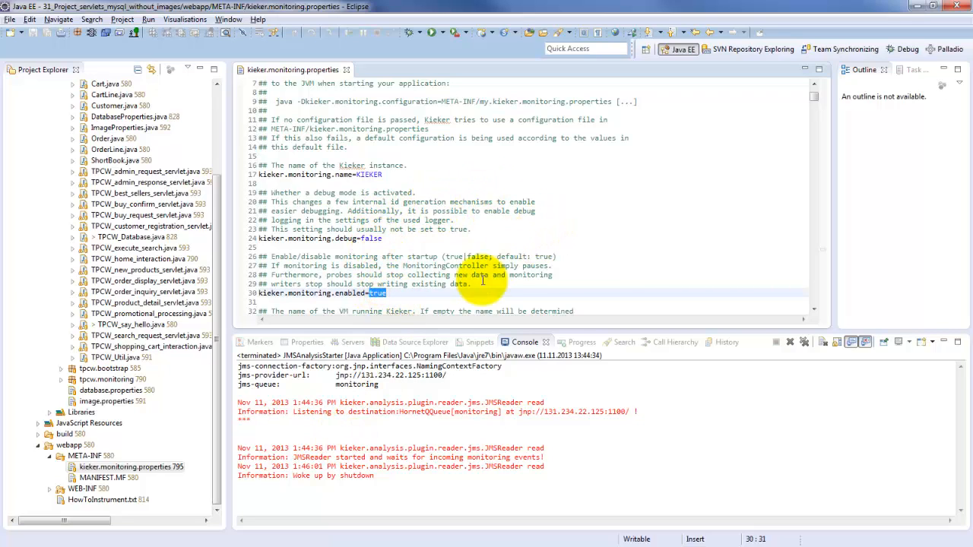
pyautogui.scroll(-6, 471, 251)
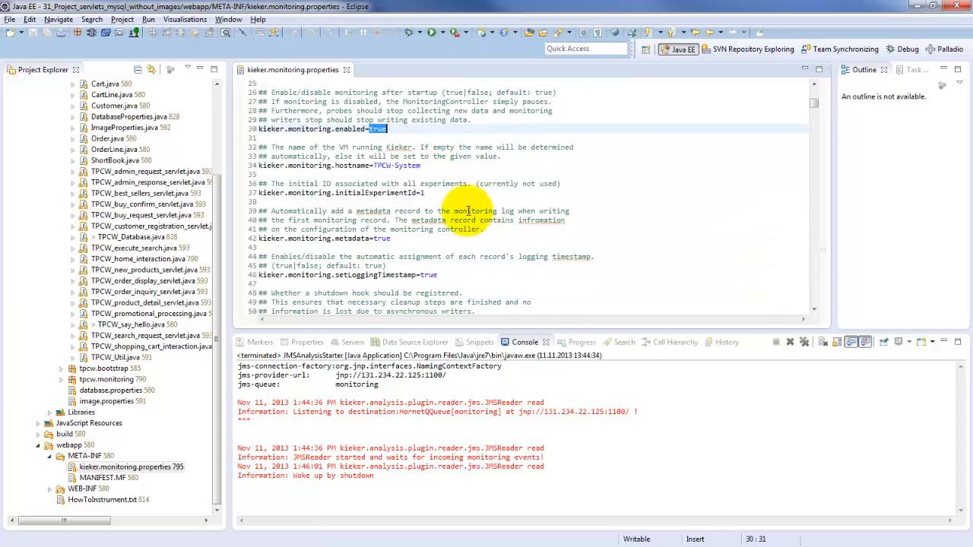
pyautogui.scroll(-9, 469, 211)
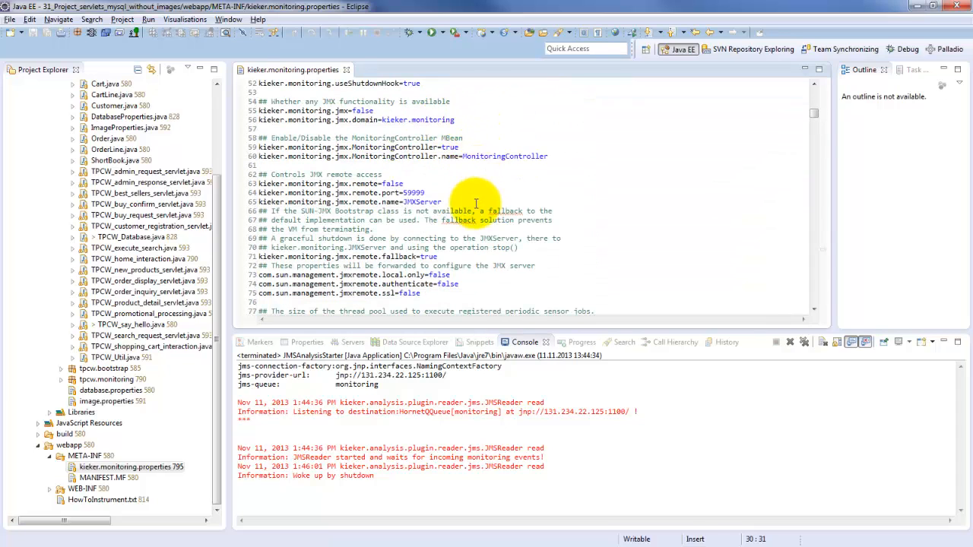
pyautogui.scroll(-5, 525, 175)
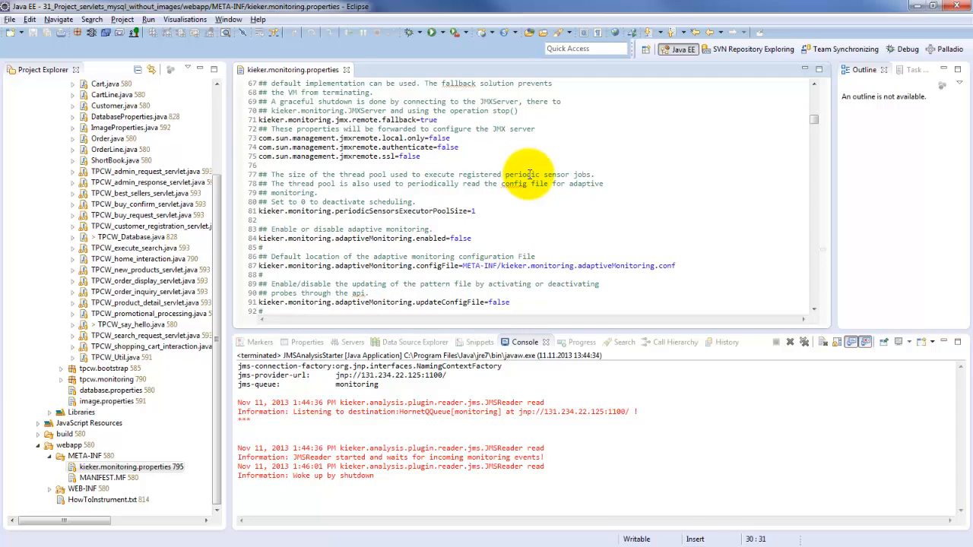
pyautogui.scroll(-6, 583, 171)
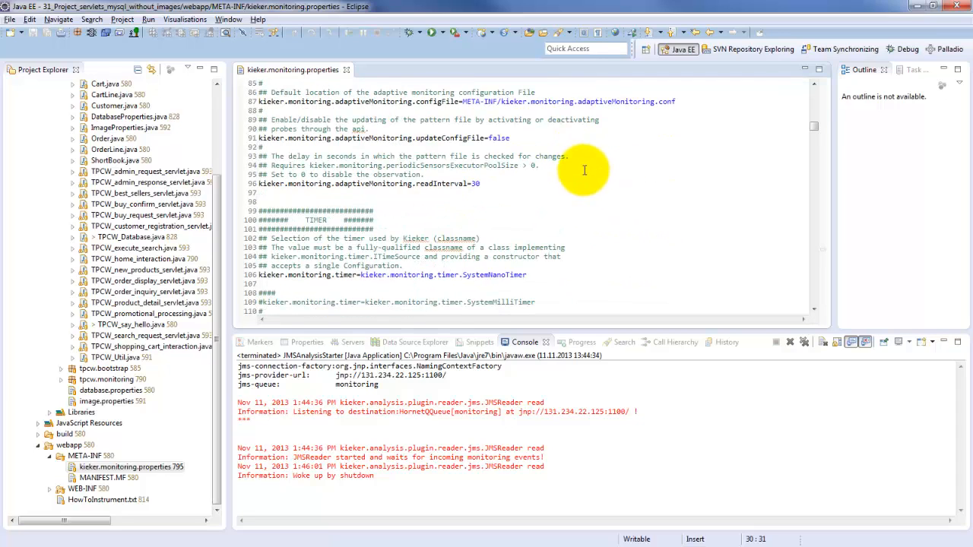
# - Search kieker.monitoring.properties for 131 to reach the JMS writer's provider URL, and close the search dialog
pyautogui.click(562, 183)
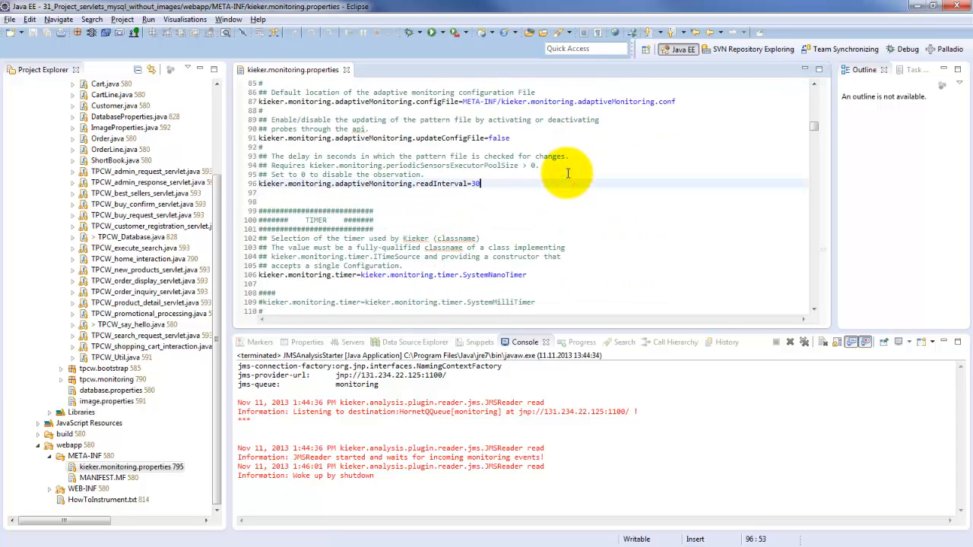
pyautogui.hotkey('ctrl', 'f')
pyautogui.write('131')
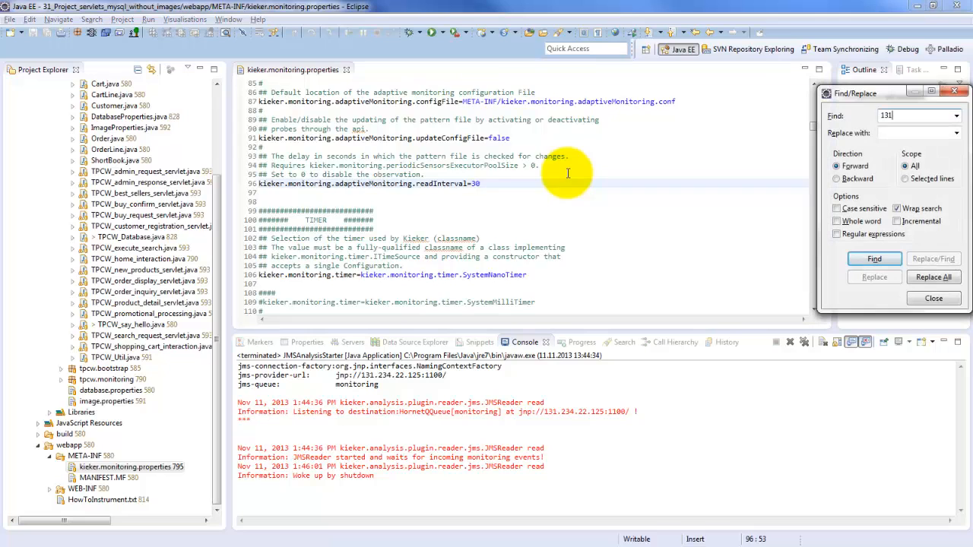
pyautogui.press('Return')
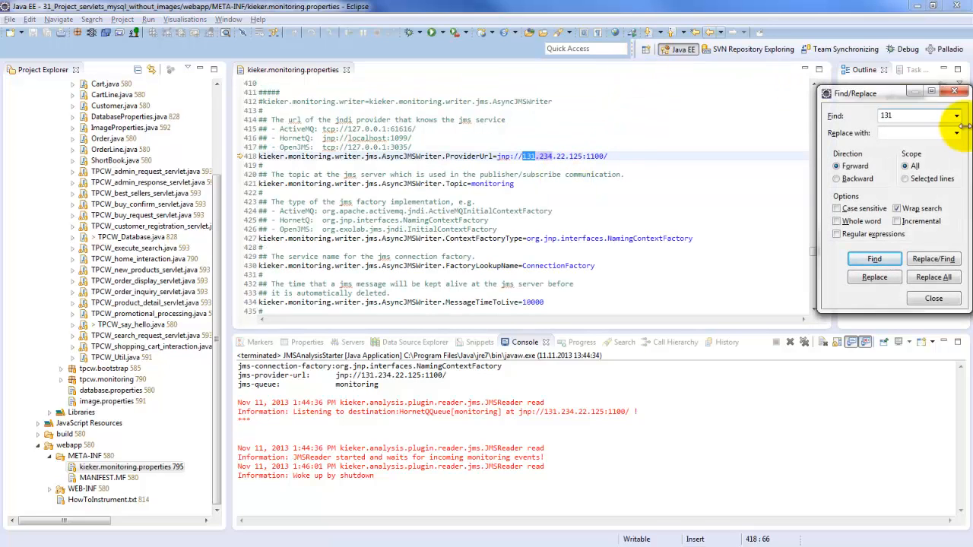
pyautogui.click(953, 92)
# - Examine the AsyncJMSWriter.ProviderUrl property and highlight its server address and port
pyautogui.click(475, 174)
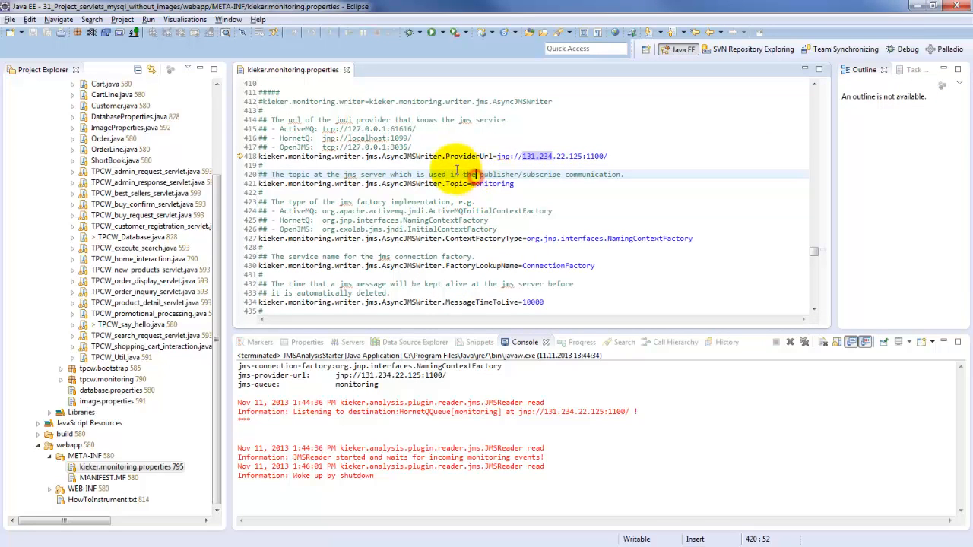
pyautogui.click(423, 156)
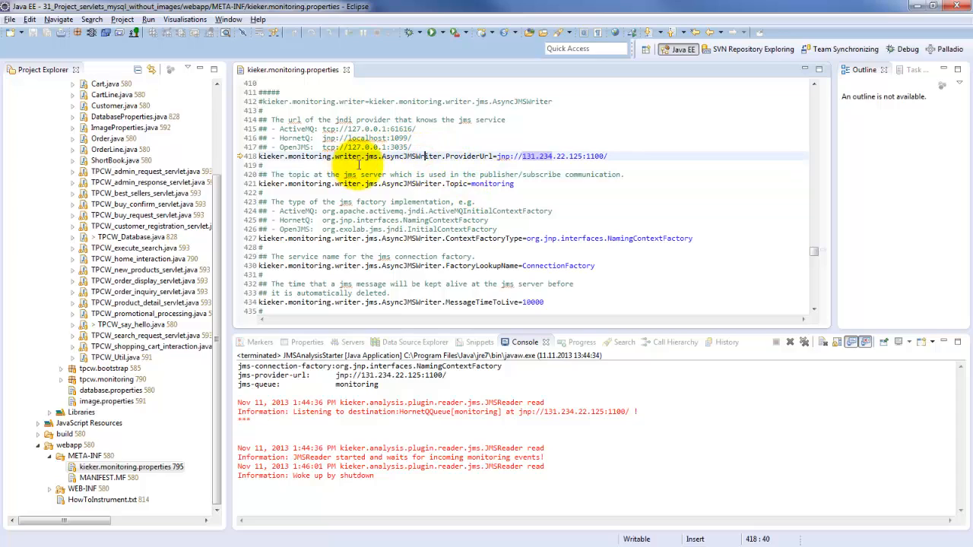
pyautogui.keyDown('shift'); pyautogui.click(382, 155); pyautogui.keyUp('shift')
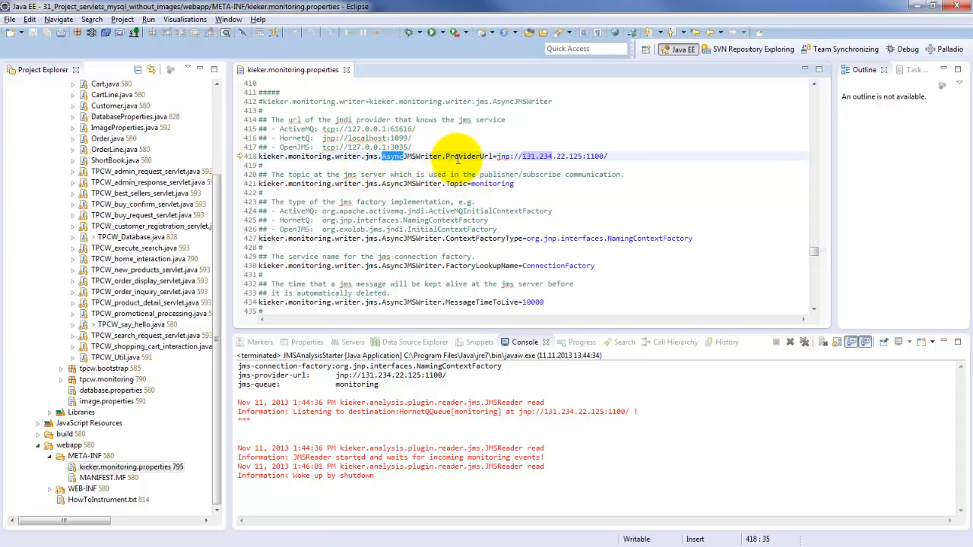
pyautogui.click(608, 156)
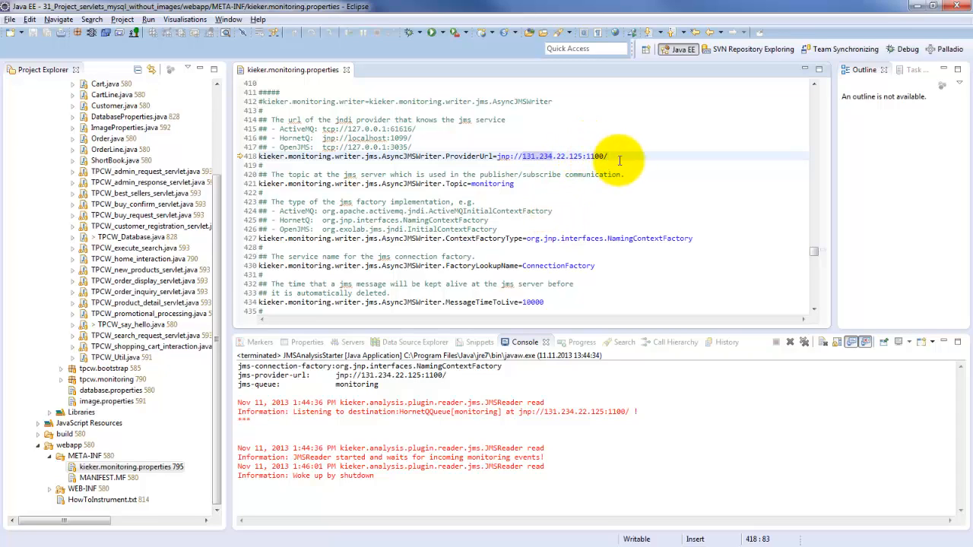
pyautogui.moveTo(620, 157); pyautogui.dragTo(511, 157)
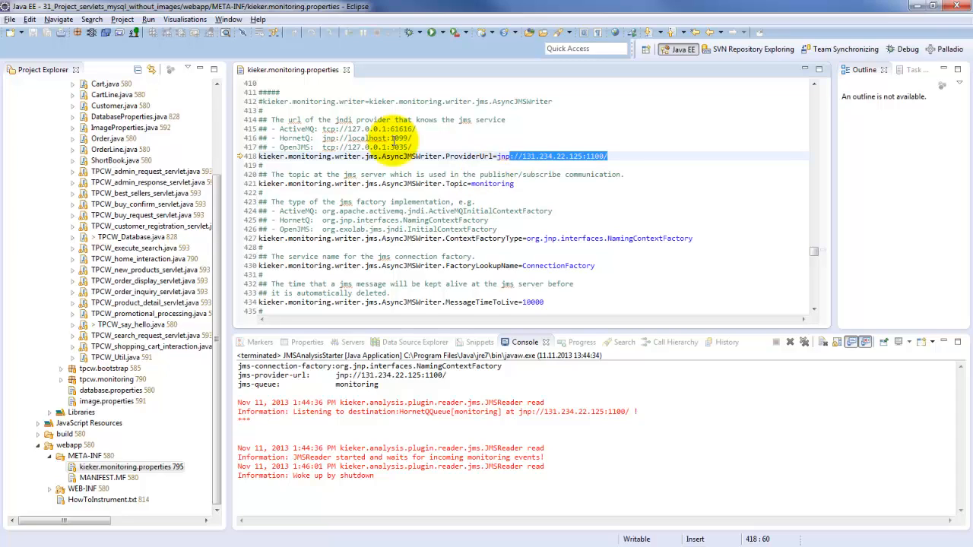
pyautogui.click(420, 192)
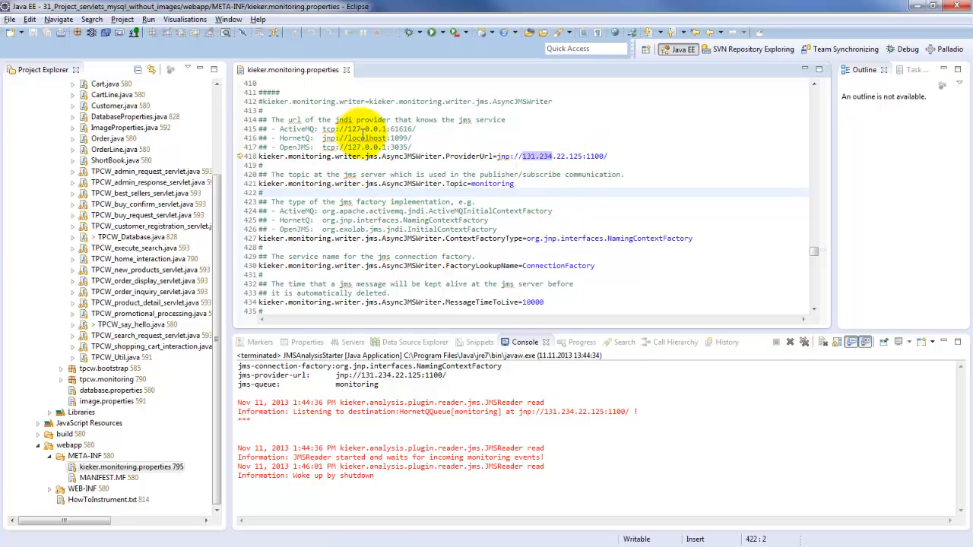
# - Expand the WEB-INF folder under webapp and its lib subfolder
pyautogui.click(215, 234)
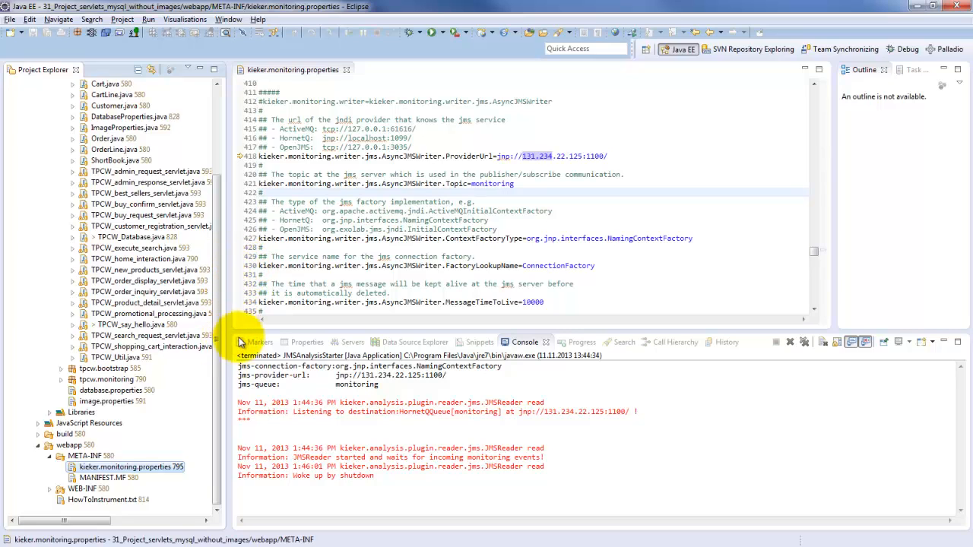
pyautogui.click(62, 489)
pyautogui.click(50, 490)
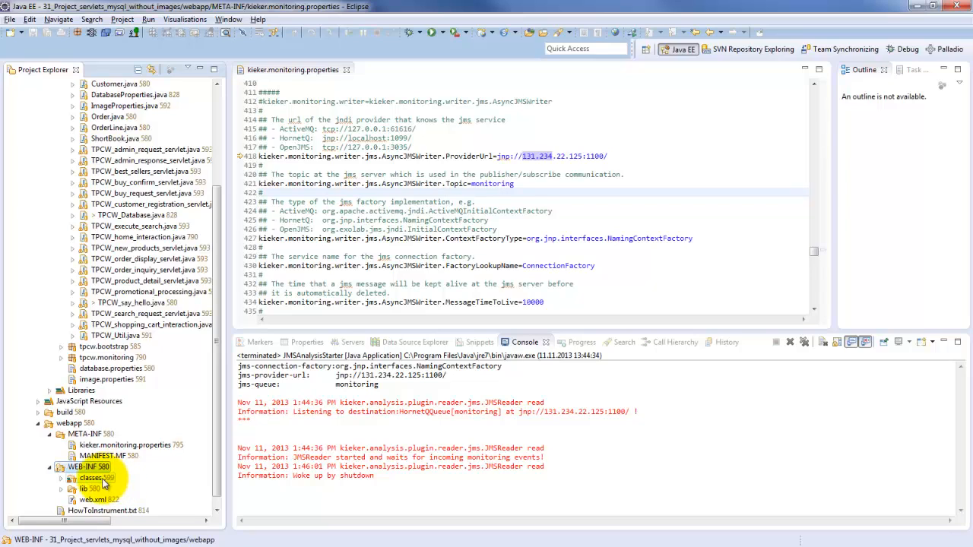
pyautogui.click(63, 489)
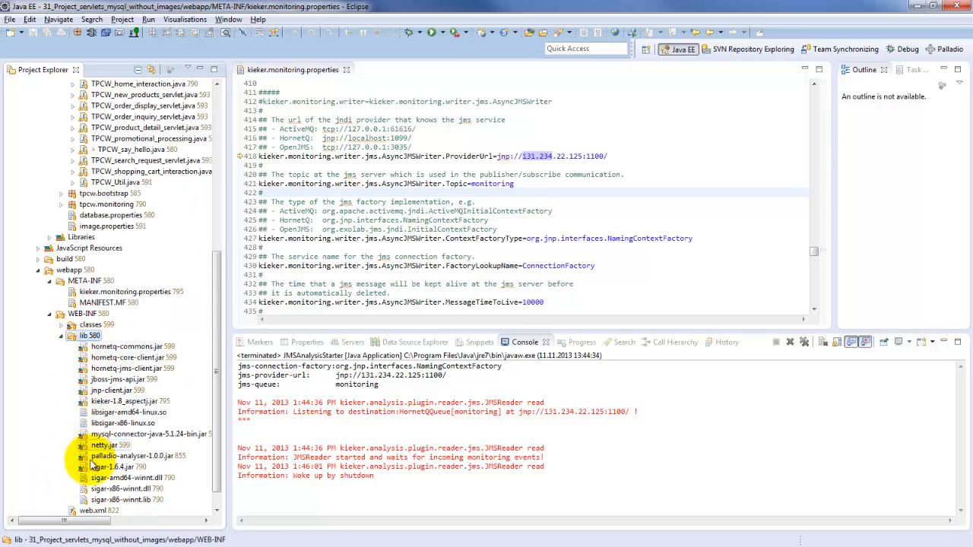
# - Point out kieker-1.8_aspectj.jar in the lib folder and select the JARs from hornetq-commons.jar through jnp-client.jar
pyautogui.click(161, 402)
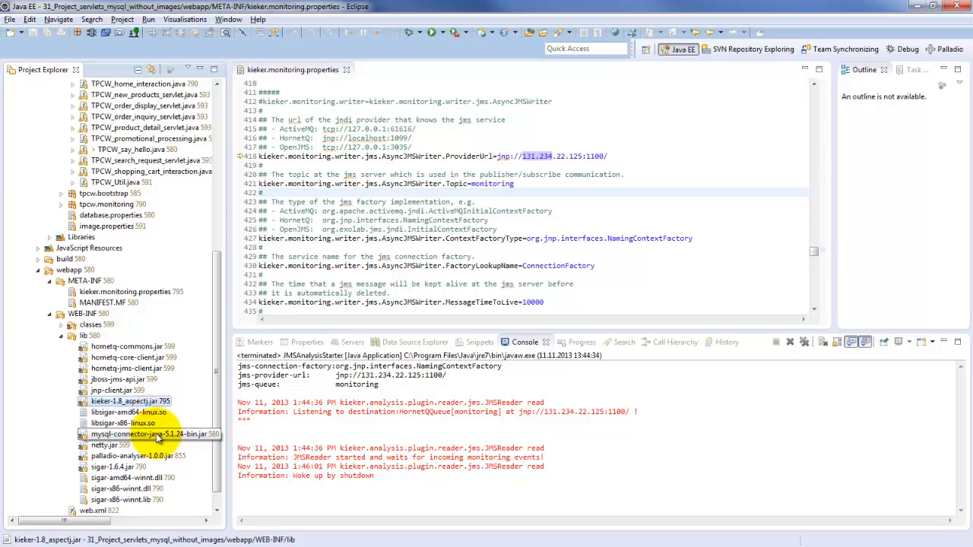
pyautogui.click(112, 349)
pyautogui.keyDown('shift'); pyautogui.click(114, 391); pyautogui.keyUp('shift')
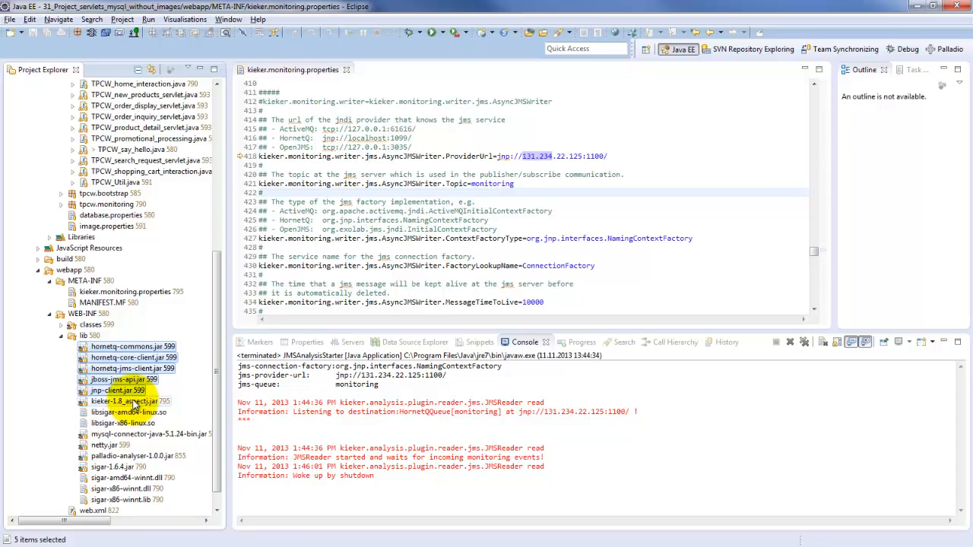
# - Select the libsigar and sigar library files together, and examine palladio-analyser-1.0.0.jar and hornetq-commons.jar individually
pyautogui.click(130, 412)
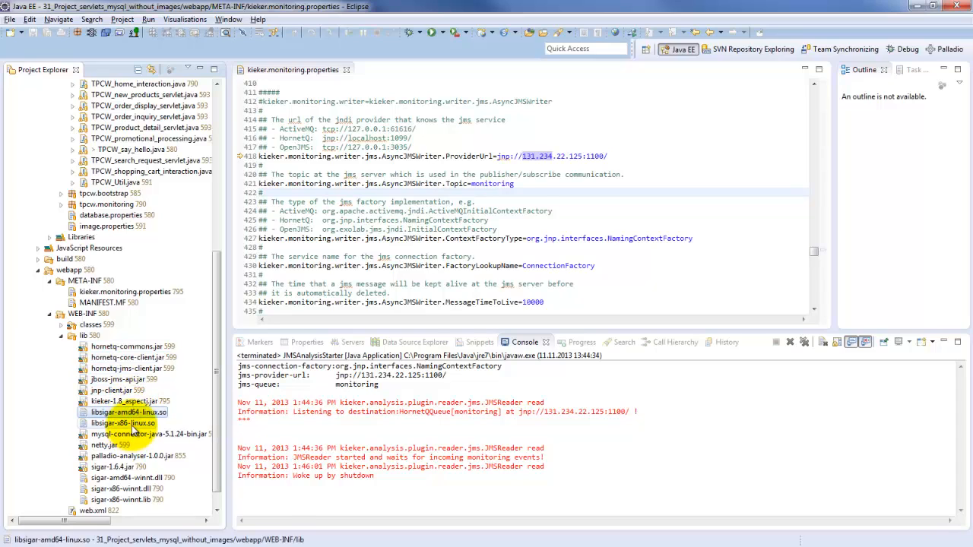
pyautogui.keyDown('ctrl'); pyautogui.click(133, 426); pyautogui.keyUp('ctrl')
pyautogui.keyDown('ctrl'); pyautogui.click(118, 479); pyautogui.keyUp('ctrl')
pyautogui.keyDown('ctrl'); pyautogui.click(119, 500); pyautogui.keyUp('ctrl')
pyautogui.keyDown('ctrl'); pyautogui.click(120, 490); pyautogui.keyUp('ctrl')
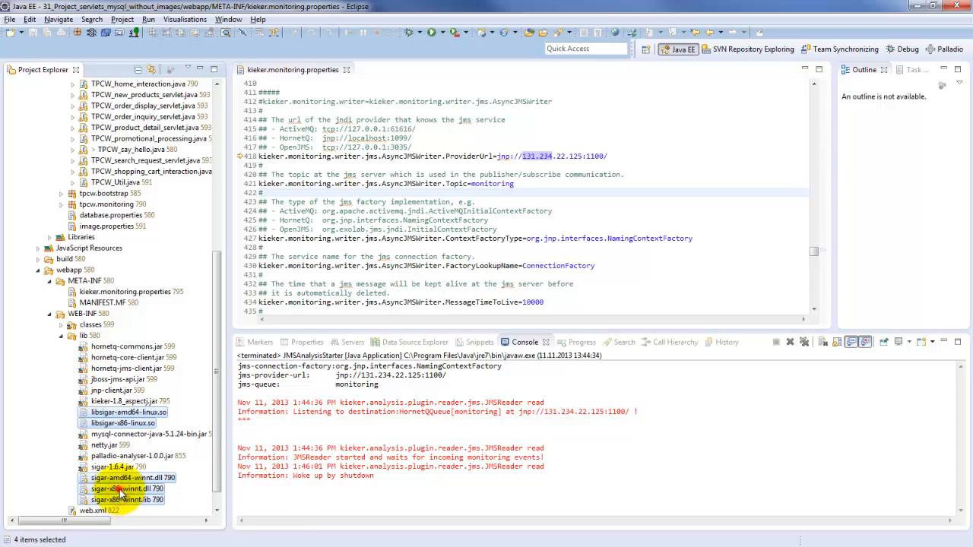
pyautogui.keyDown('ctrl'); pyautogui.click(125, 467); pyautogui.keyUp('ctrl')
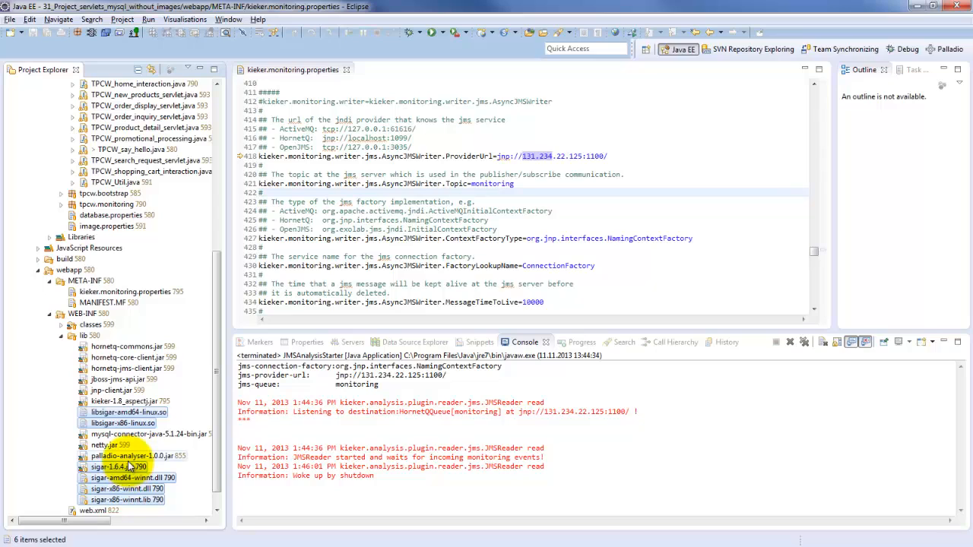
pyautogui.click(123, 456)
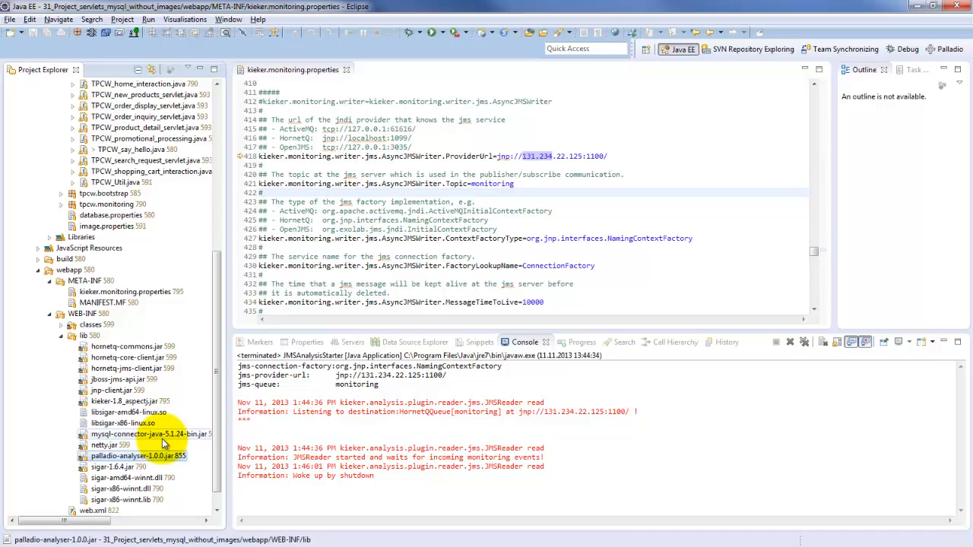
pyautogui.click(152, 346)
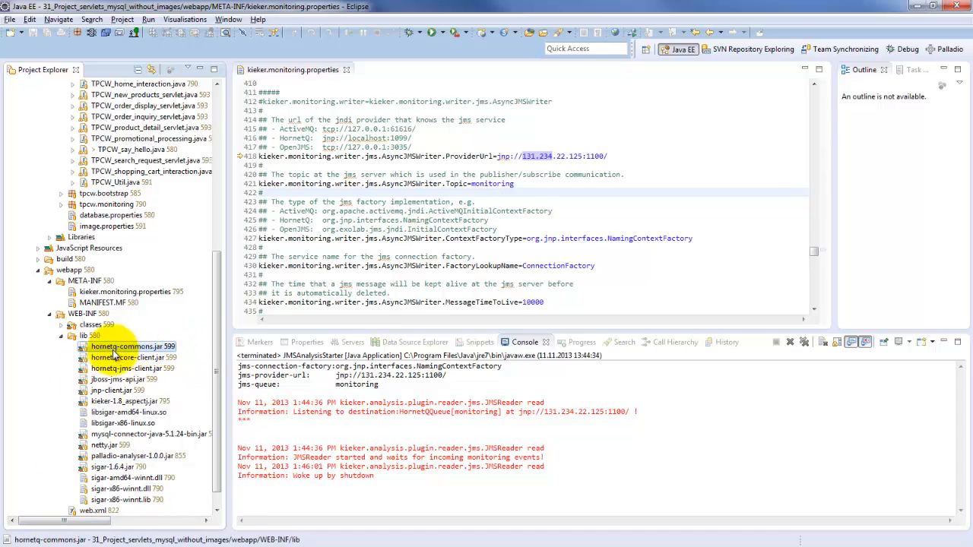
# - Expand the classes folder under WEB-INF and open aop.xml from its META-INF subfolder
pyautogui.moveTo(216, 375); pyautogui.dragTo(218, 391)
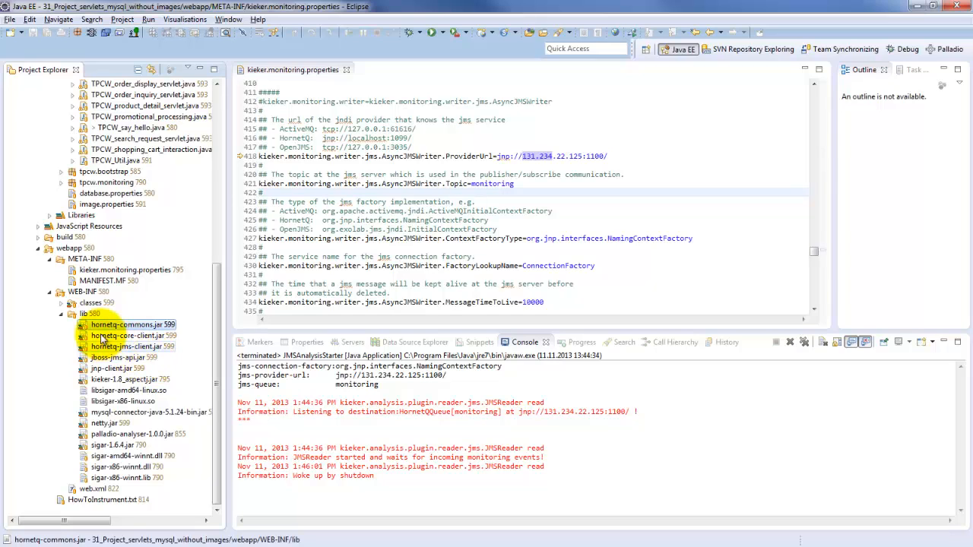
pyautogui.click(61, 303)
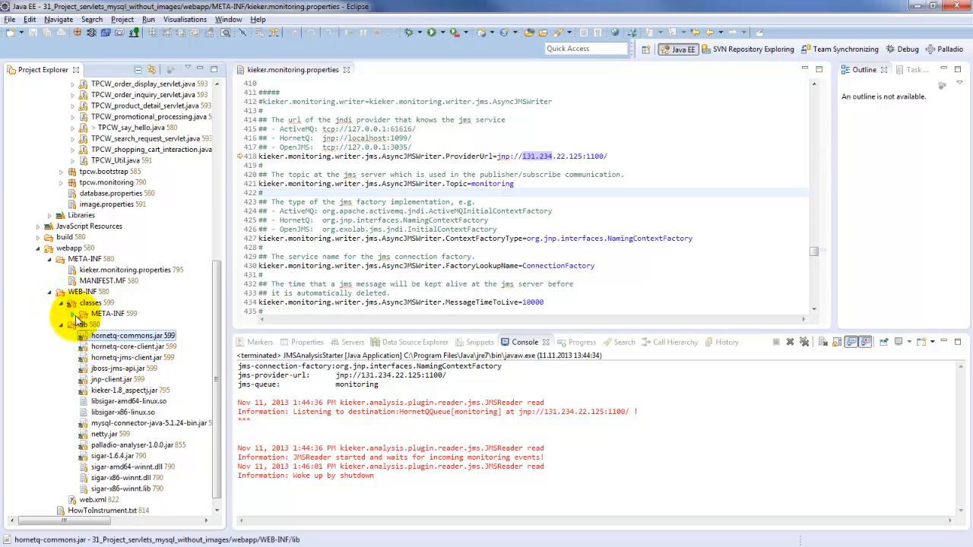
pyautogui.click(76, 314)
pyautogui.click(74, 315)
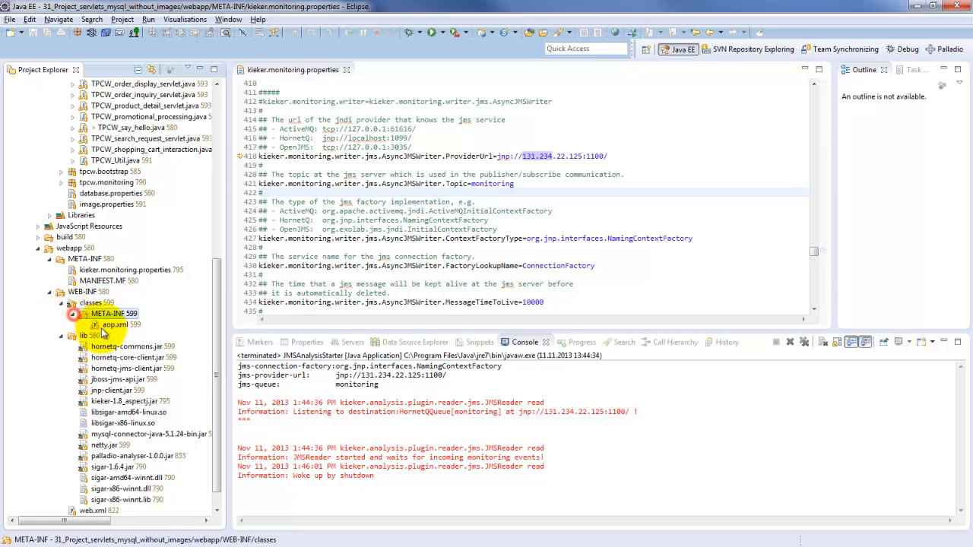
pyautogui.click(122, 326)
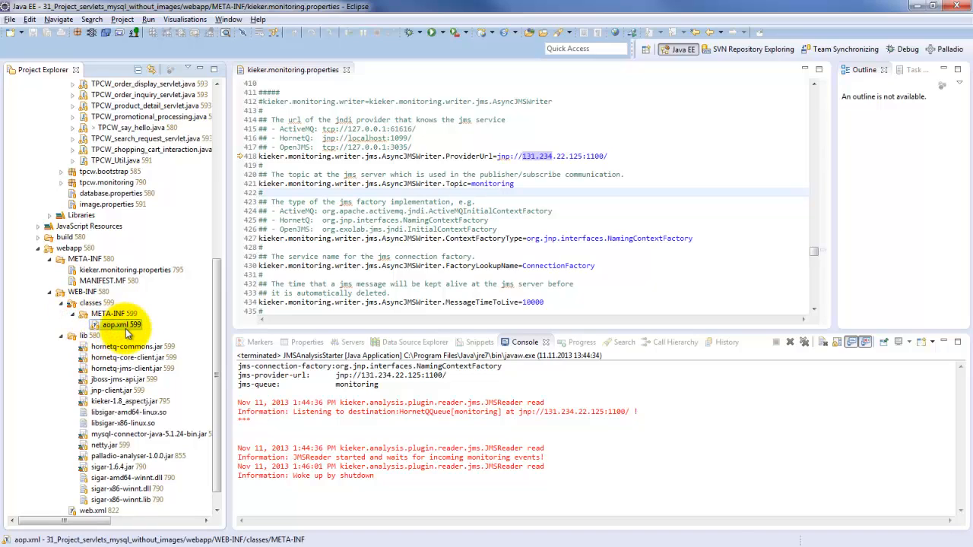
pyautogui.doubleClick(126, 328)
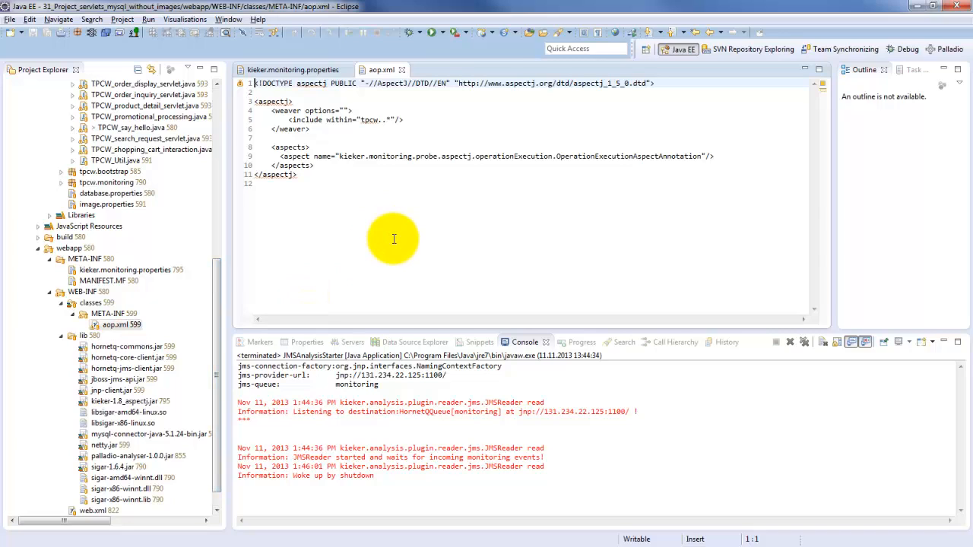
# - Highlight the tpcw.. package pattern in the weaver's include within element of aop.xml
pyautogui.doubleClick(370, 120)
pyautogui.hotkey('shift', 'Right')
pyautogui.hotkey('shift', 'Right')
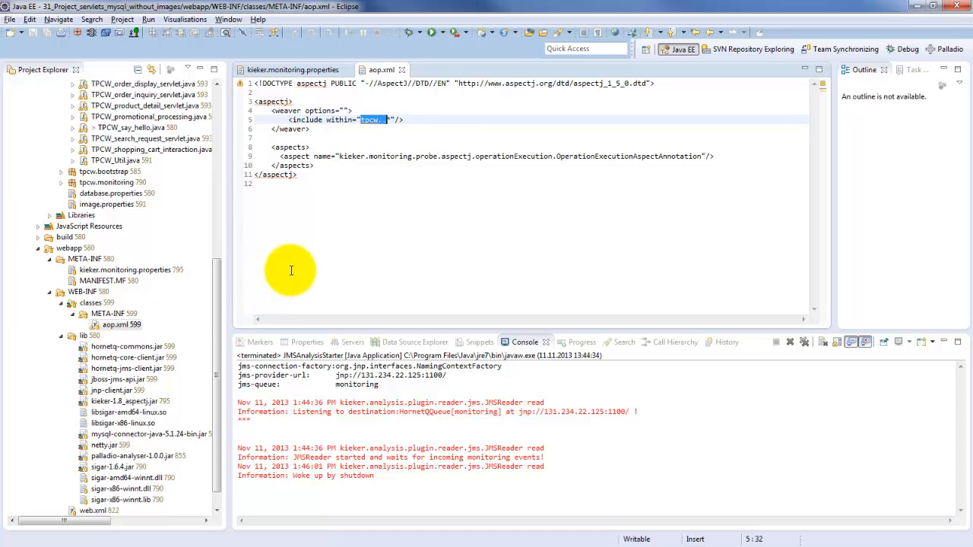
pyautogui.click(215, 309)
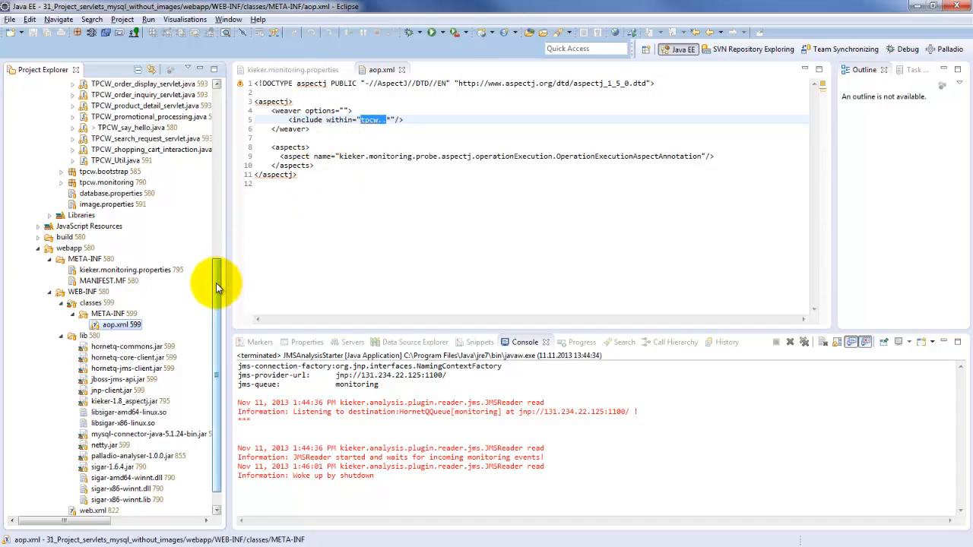
# - Open the run configuration for Tomcat v7.0 Server at localhost and show its program and VM arguments
pyautogui.click(440, 32)
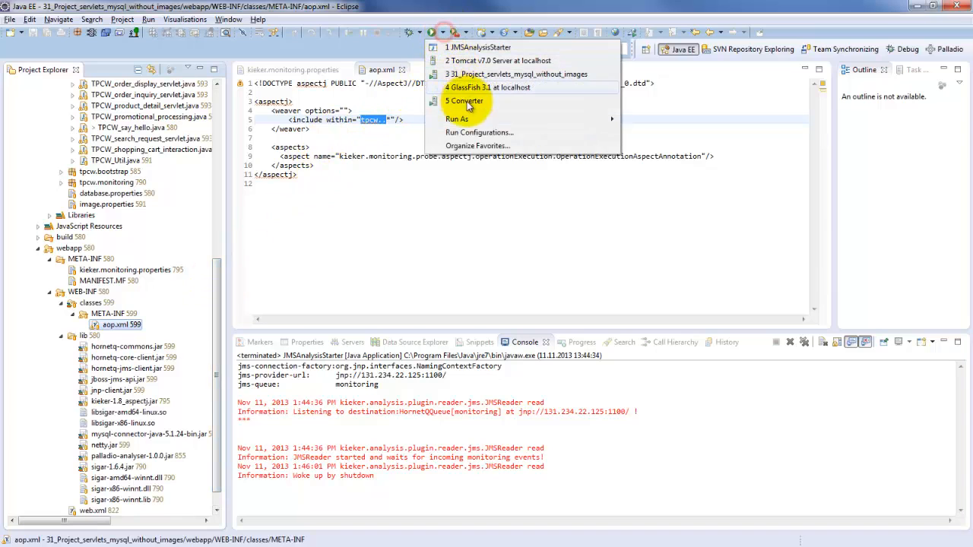
pyautogui.click(478, 133)
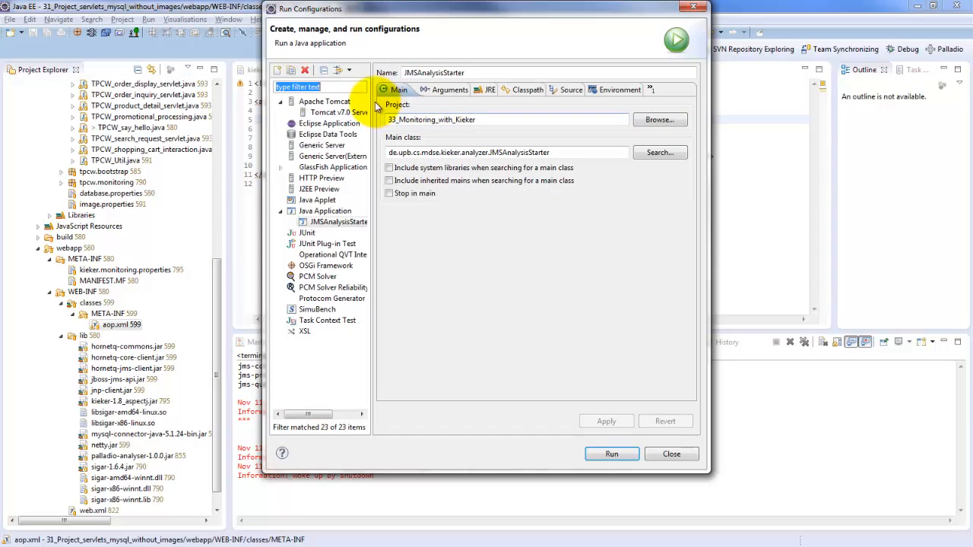
pyautogui.click(338, 112)
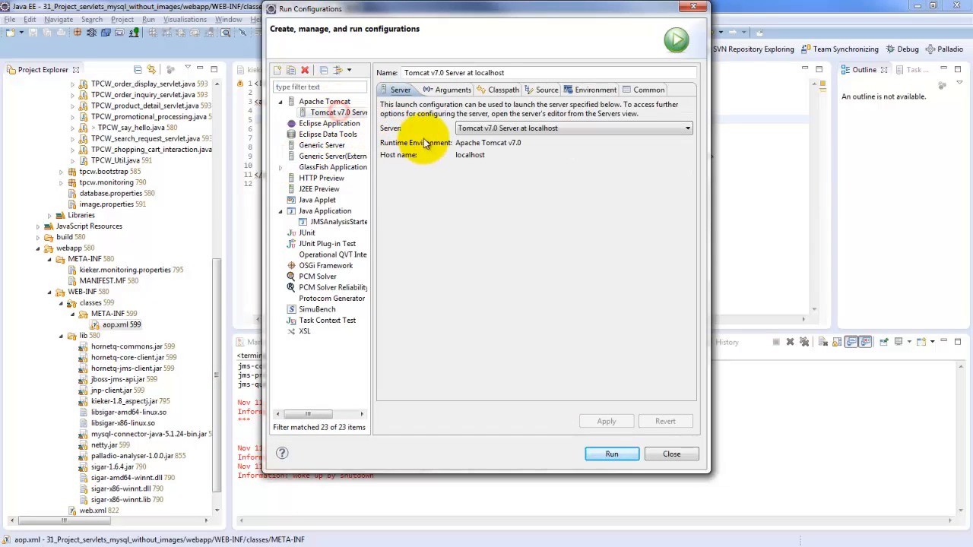
pyautogui.click(451, 90)
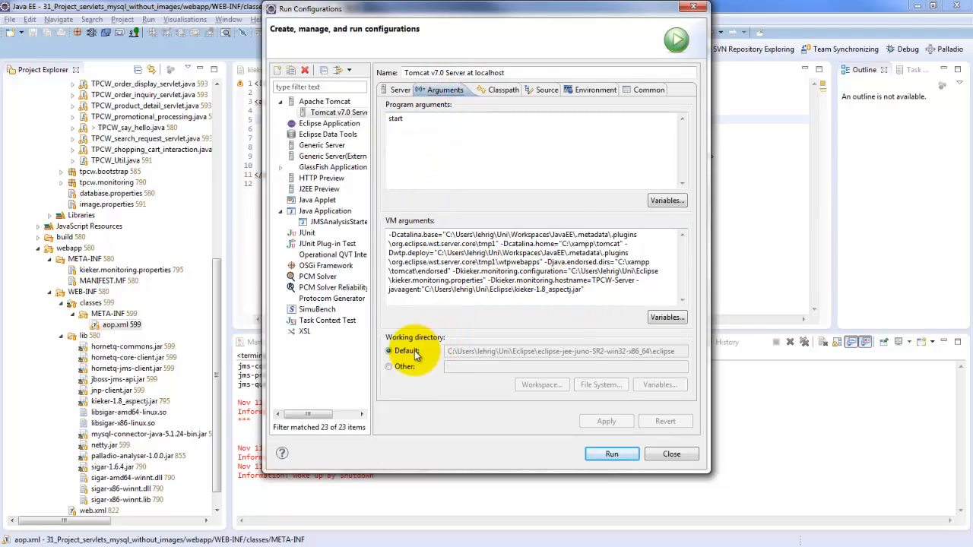
# - Examine the jboss-jms-api.jar and sigar-1.6.4.jar user entries in the Tomcat configuration's classpath
pyautogui.click(498, 90)
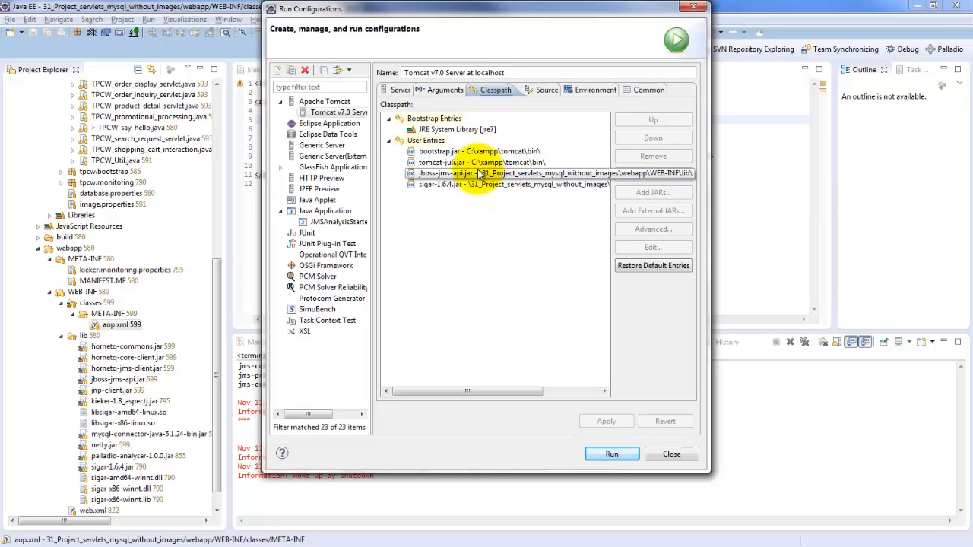
pyautogui.click(466, 174)
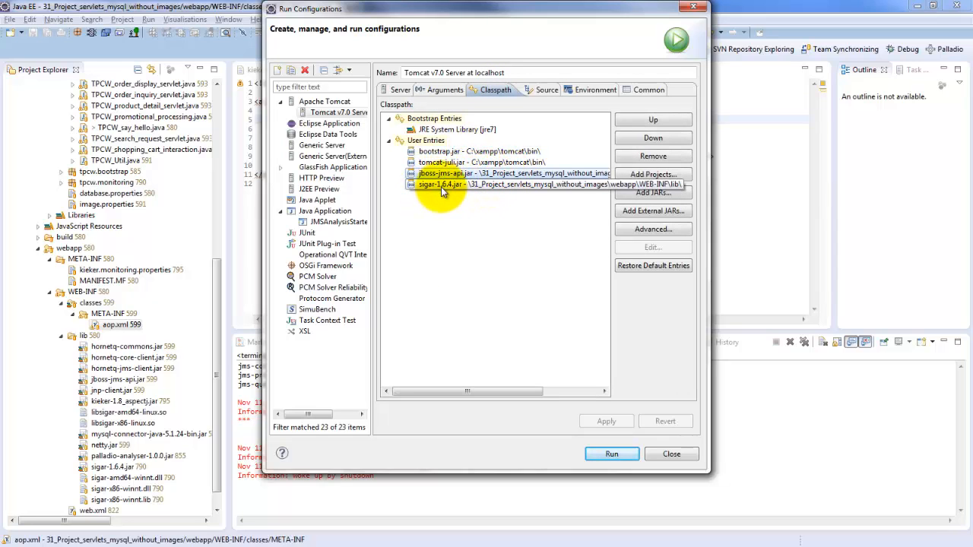
pyautogui.click(442, 187)
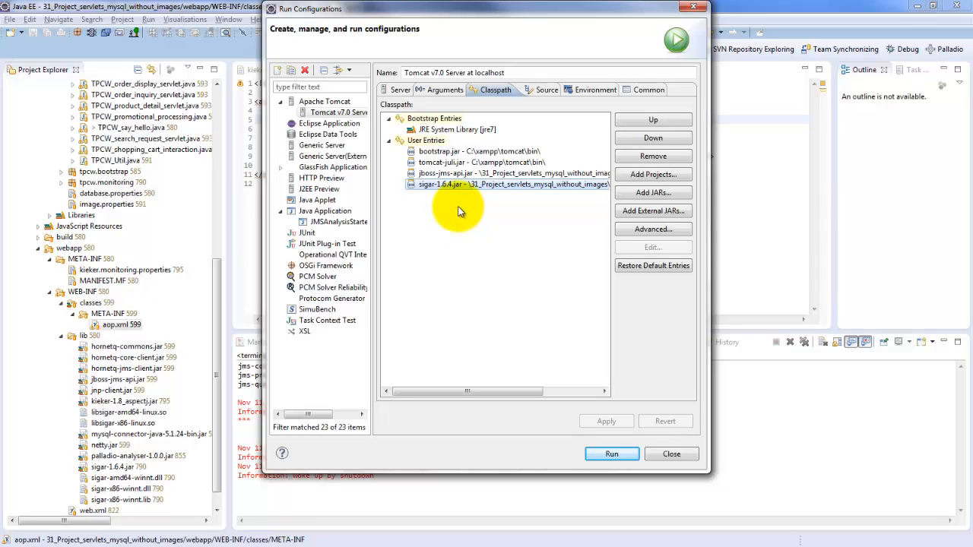
# - Highlight the javaagent and kieker.monitoring.configuration settings in Tomcat's VM arguments, and close the run configurations
pyautogui.click(447, 91)
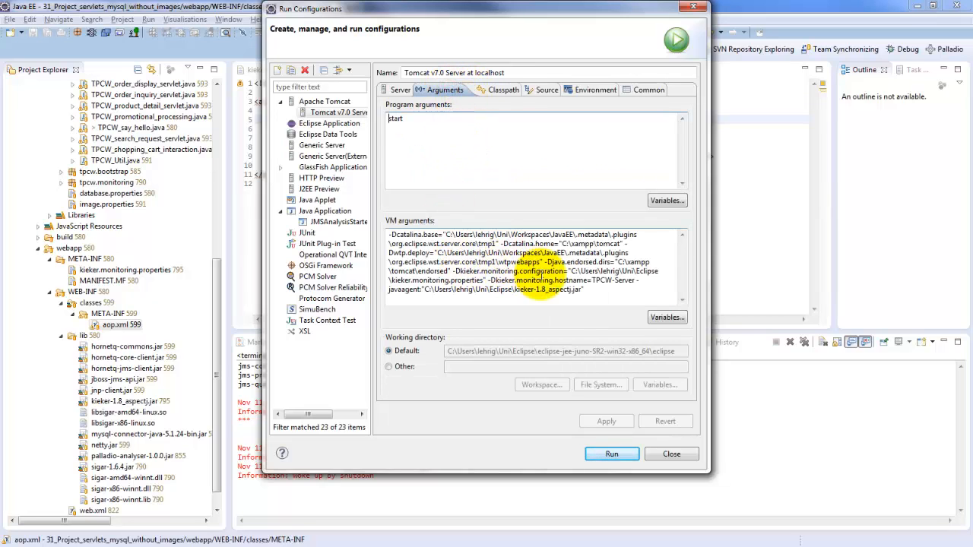
pyautogui.moveTo(583, 290); pyautogui.dragTo(637, 280)
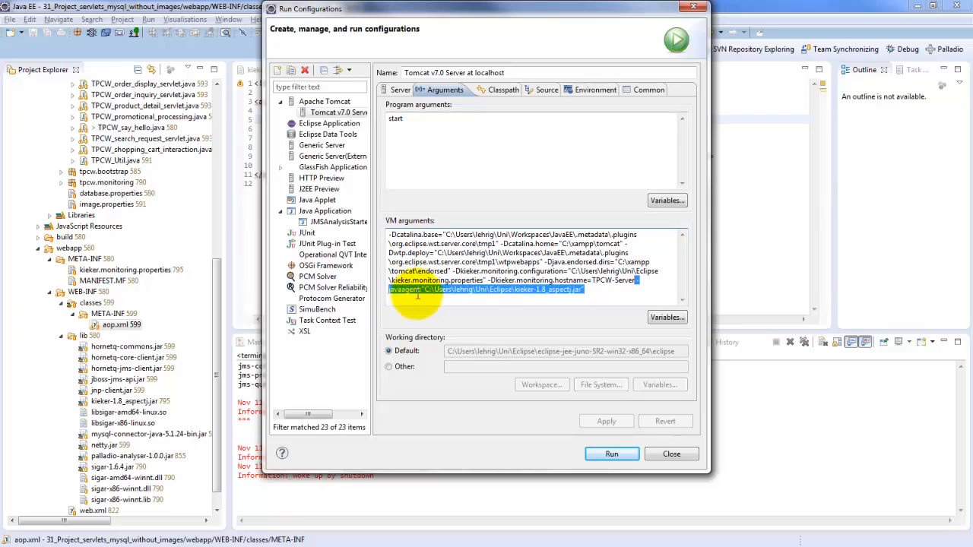
pyautogui.click(553, 292)
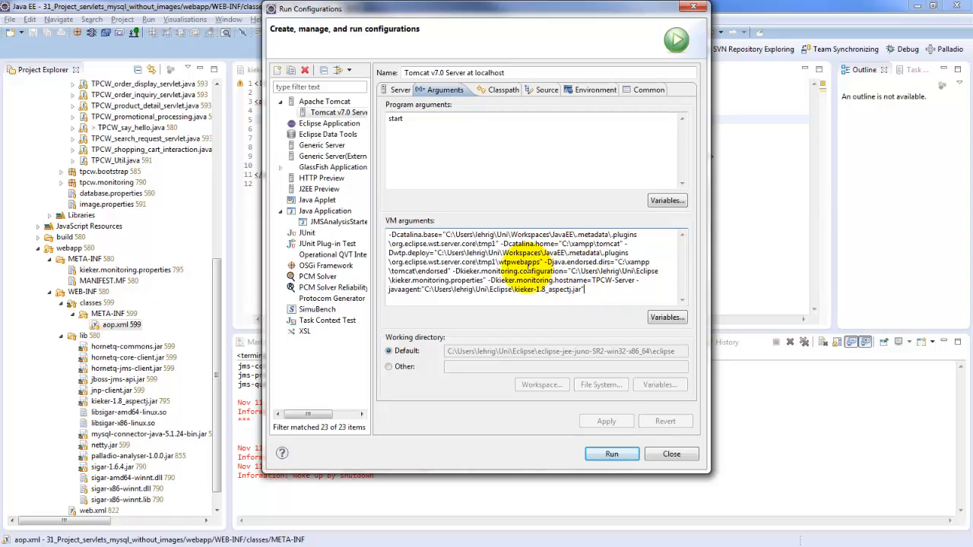
pyautogui.moveTo(454, 271); pyautogui.dragTo(487, 280)
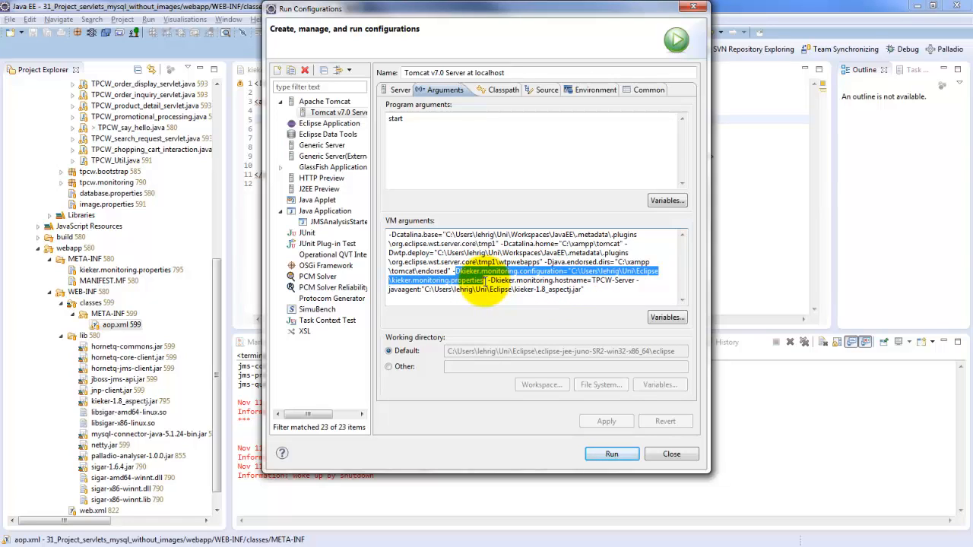
pyautogui.click(414, 281)
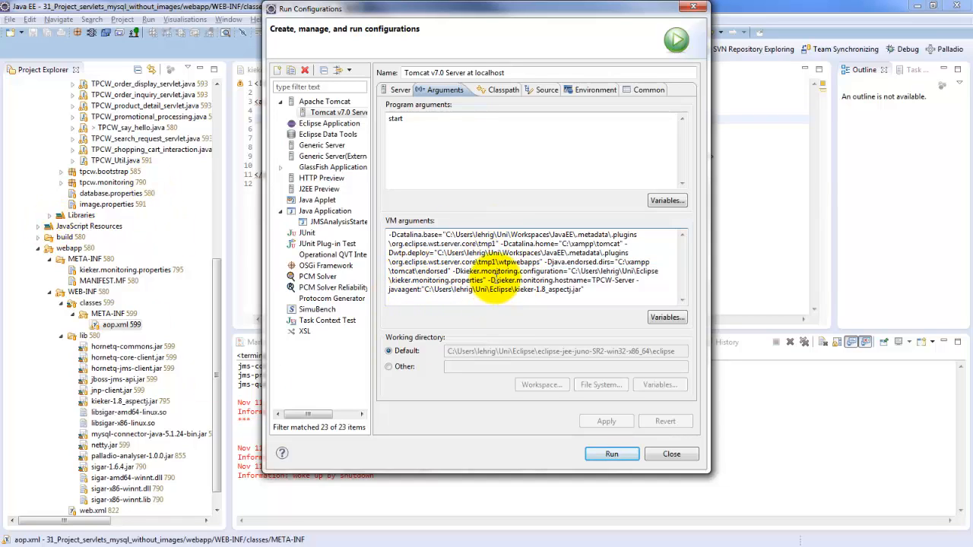
pyautogui.moveTo(519, 272); pyautogui.dragTo(517, 280)
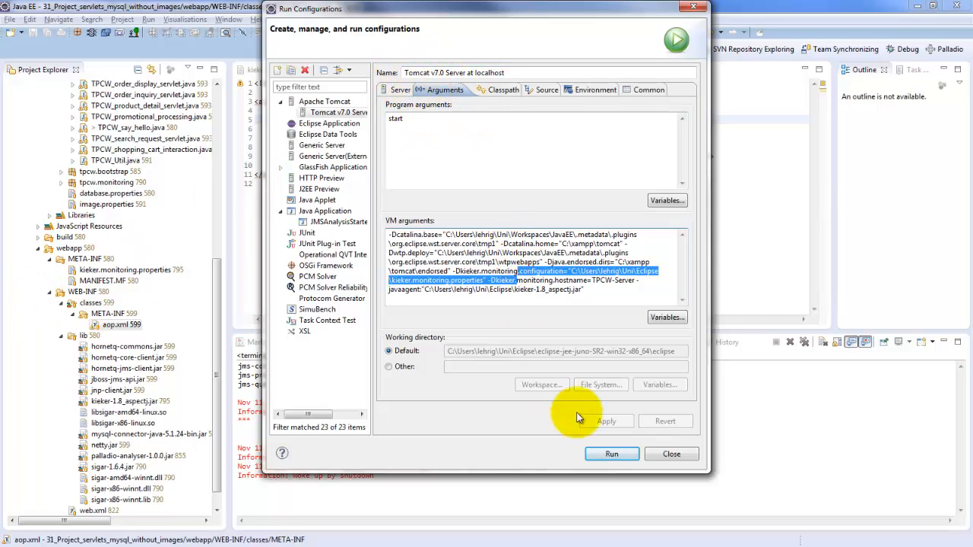
pyautogui.click(671, 454)
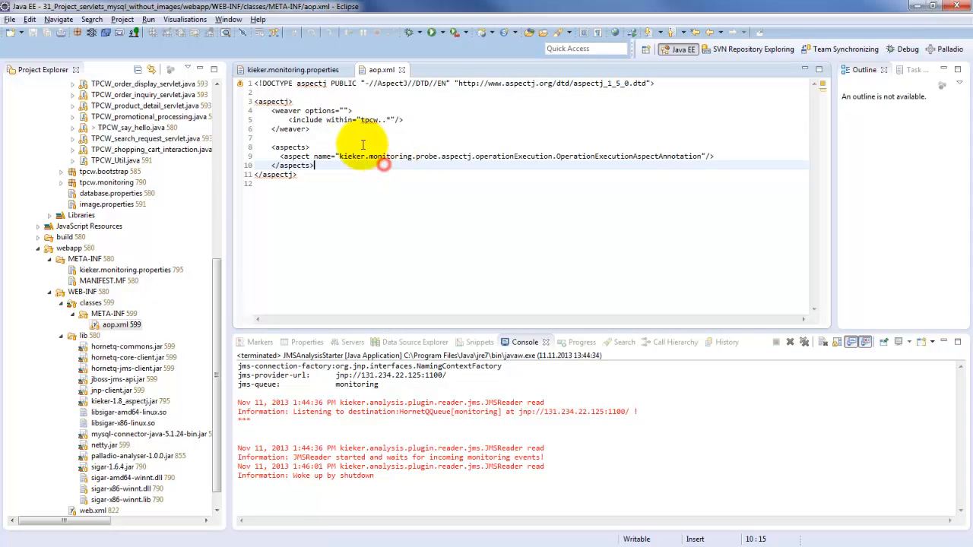
# - Open TPCW_say_hello.java from the tpcw package under servlets
pyautogui.moveTo(218, 292); pyautogui.dragTo(218, 142)
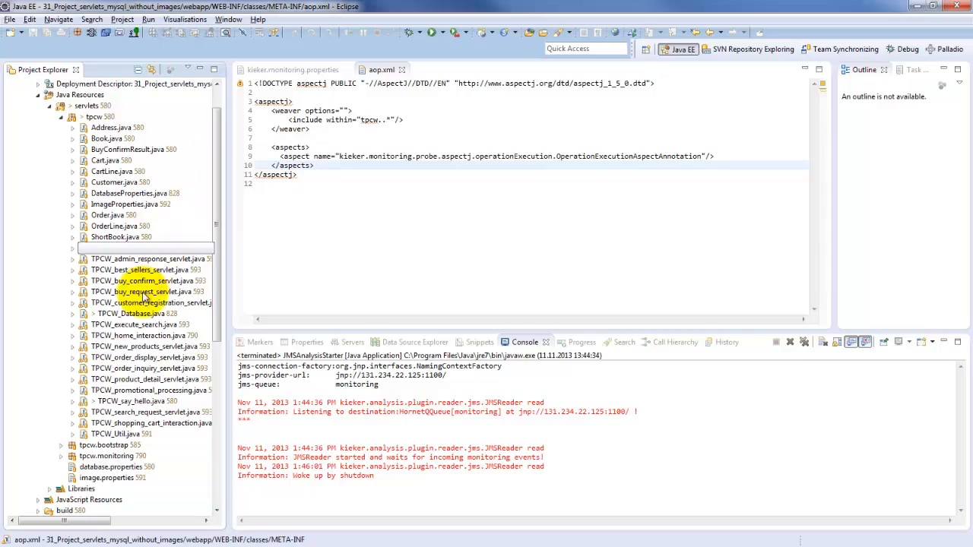
pyautogui.click(123, 314)
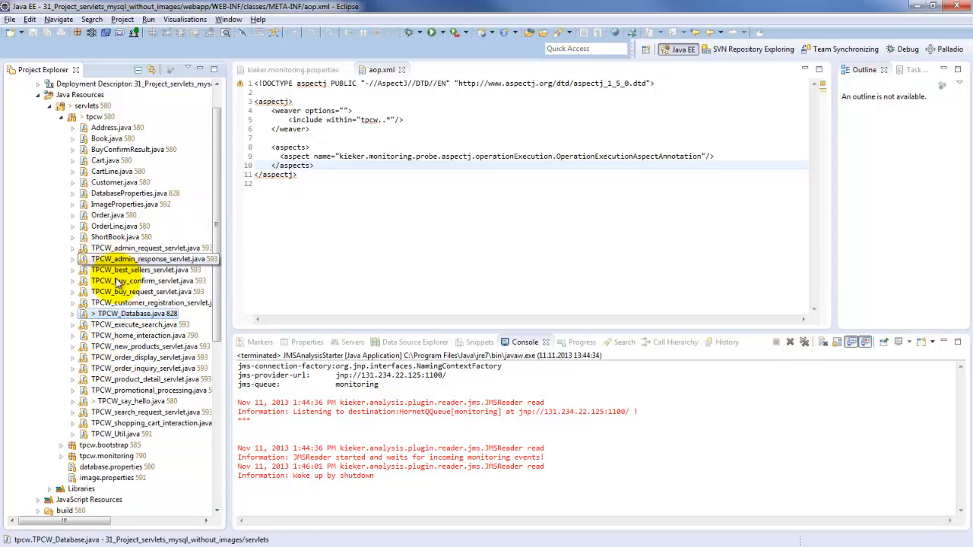
pyautogui.click(125, 401)
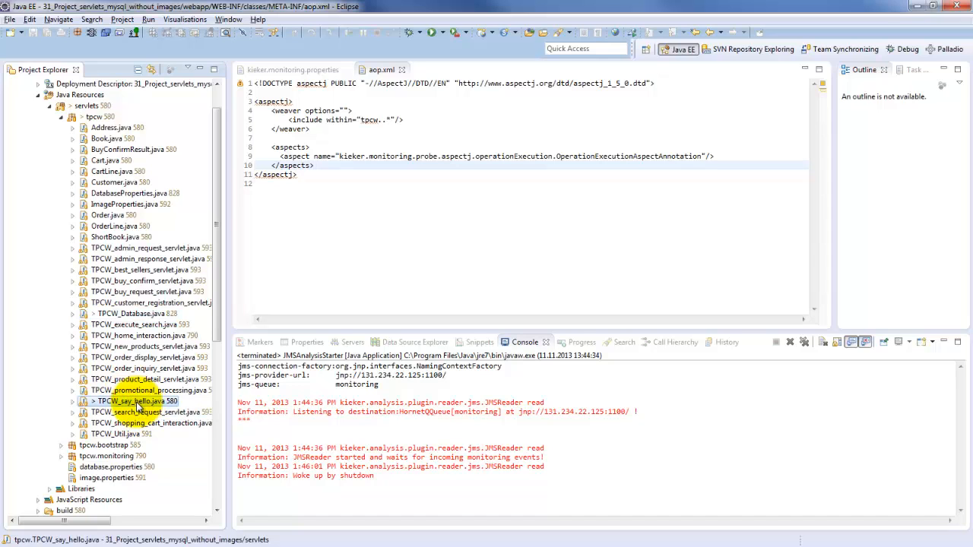
pyautogui.doubleClick(137, 403)
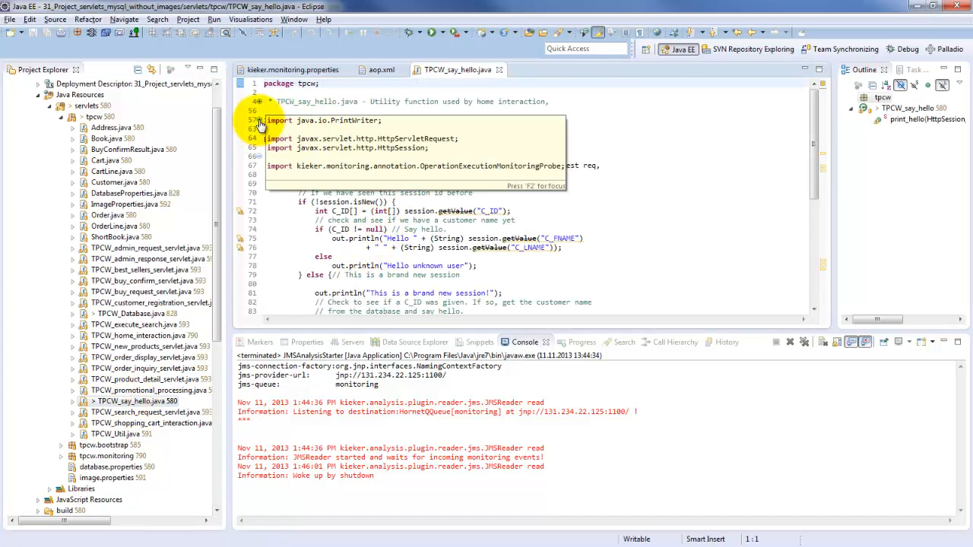
# - Expand the imports and point out the OperationExecutionMonitoringProbe import, its annotation and the annotated print_hello method
pyautogui.click(259, 121)
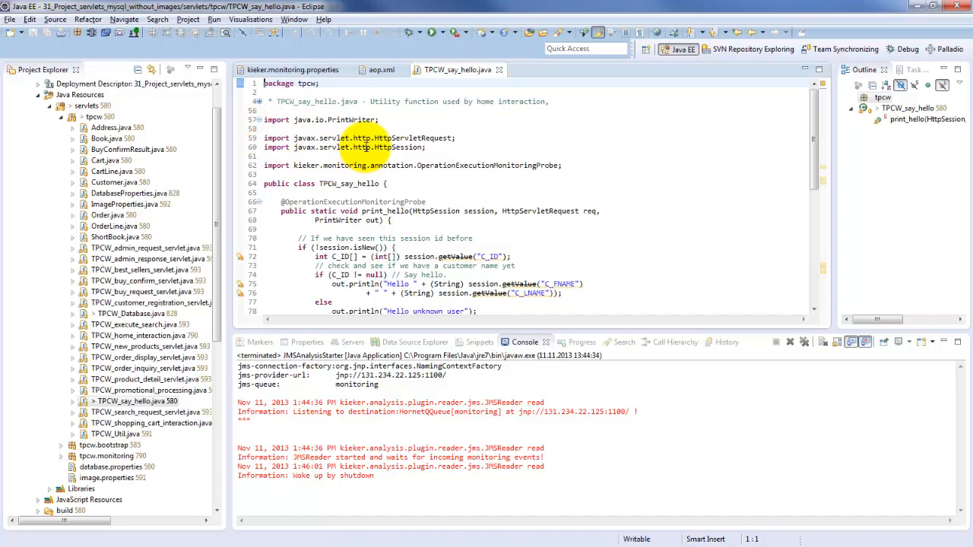
pyautogui.click(265, 166)
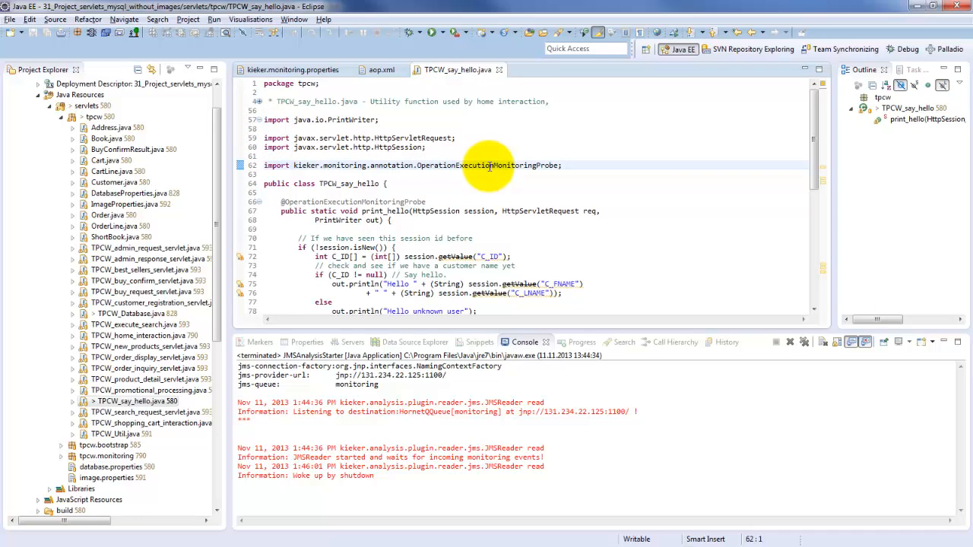
pyautogui.click(580, 169)
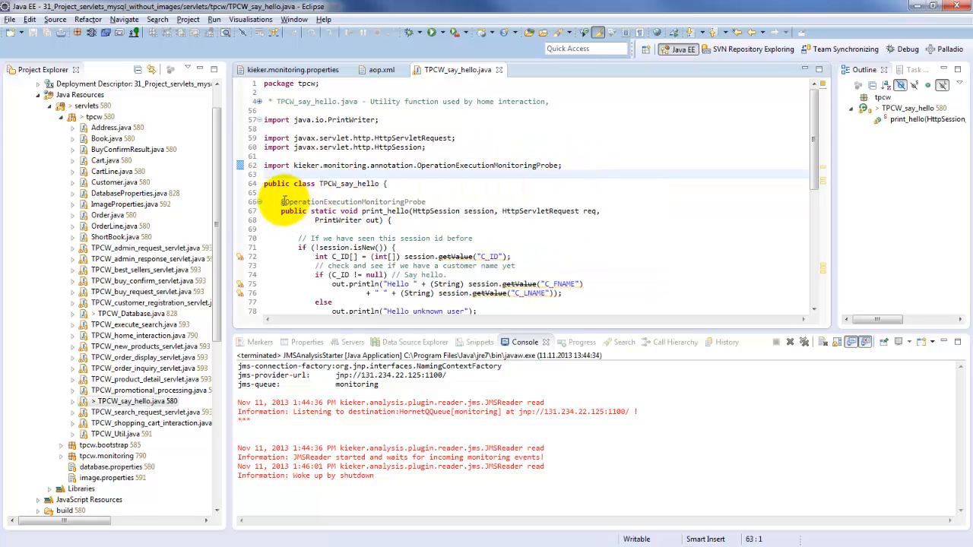
pyautogui.click(282, 201)
pyautogui.moveTo(282, 201); pyautogui.dragTo(431, 212)
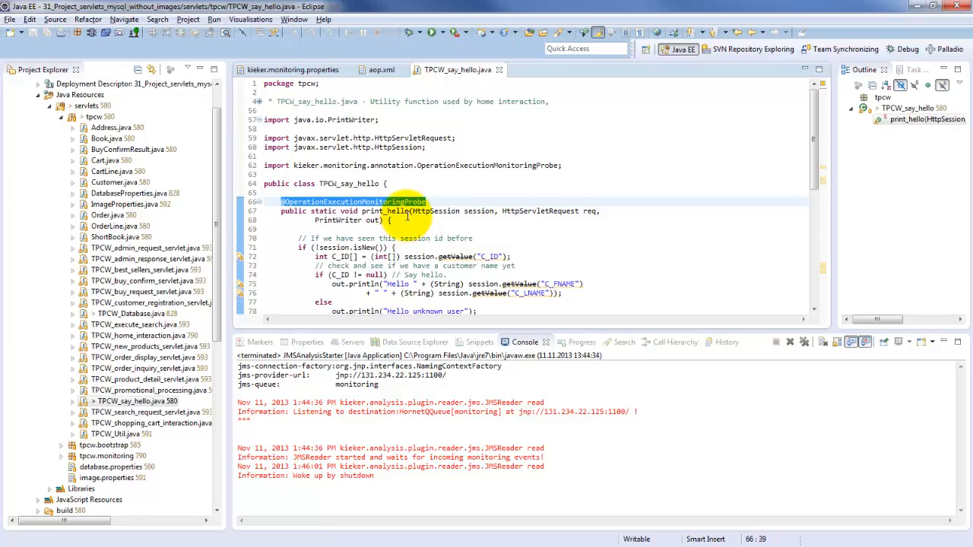
pyautogui.doubleClick(388, 212)
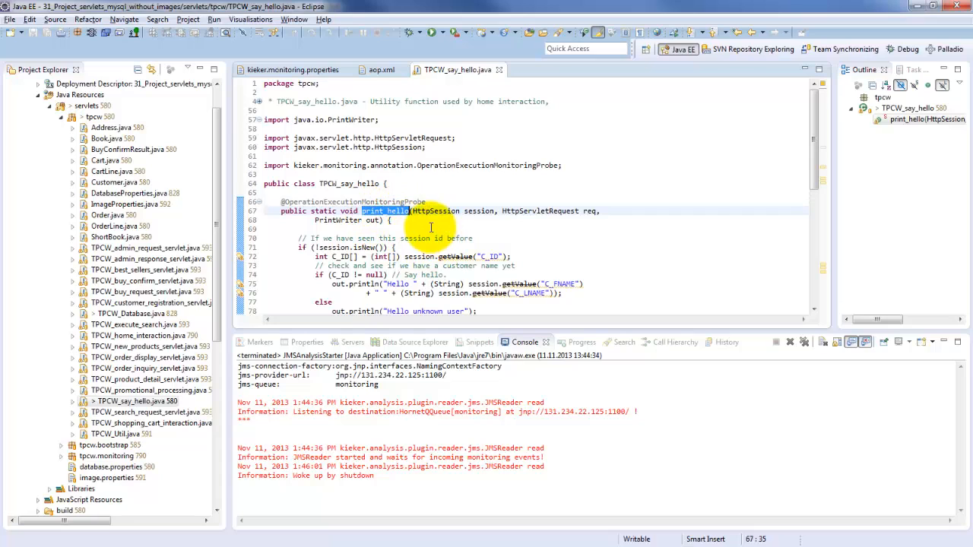
pyautogui.scroll(-2, 434, 216)
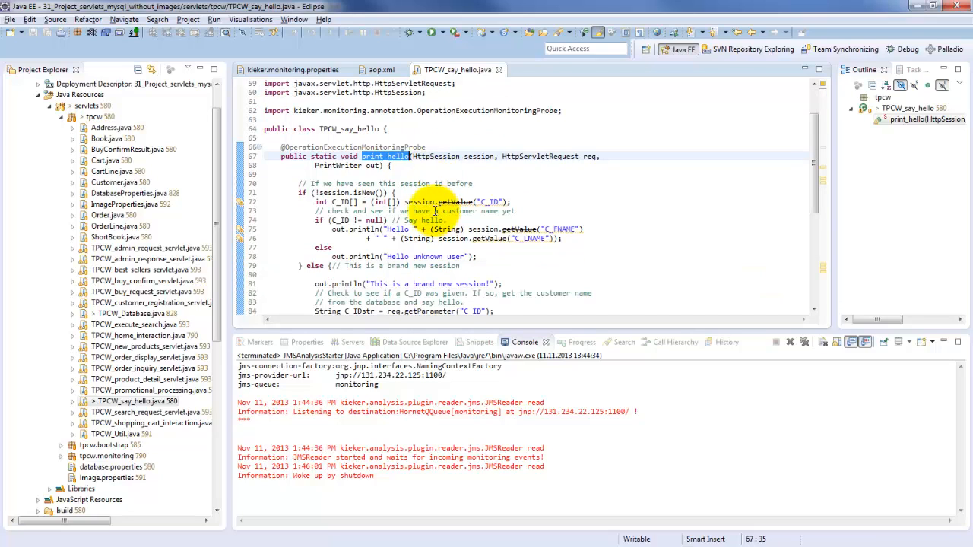
pyautogui.moveTo(387, 257); pyautogui.dragTo(467, 256)
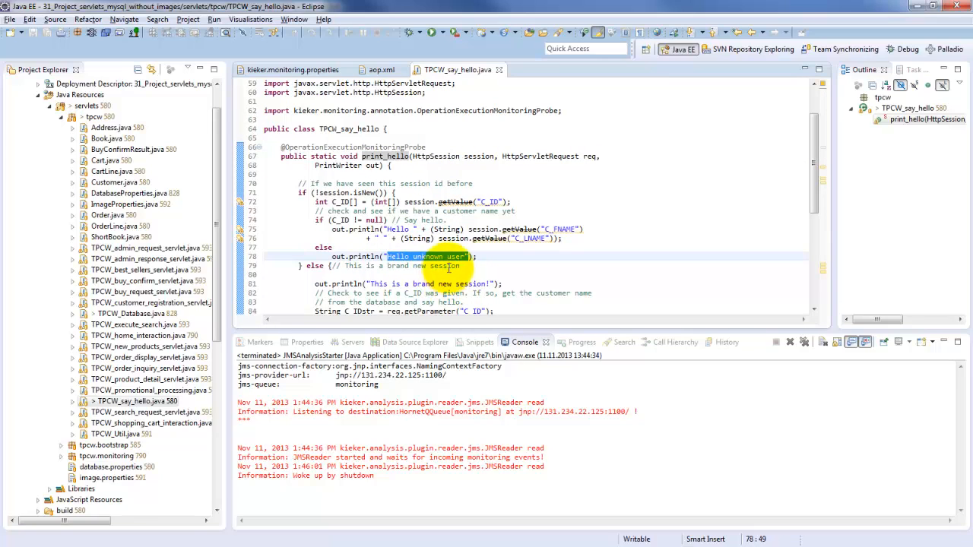
pyautogui.moveTo(387, 228); pyautogui.dragTo(422, 229)
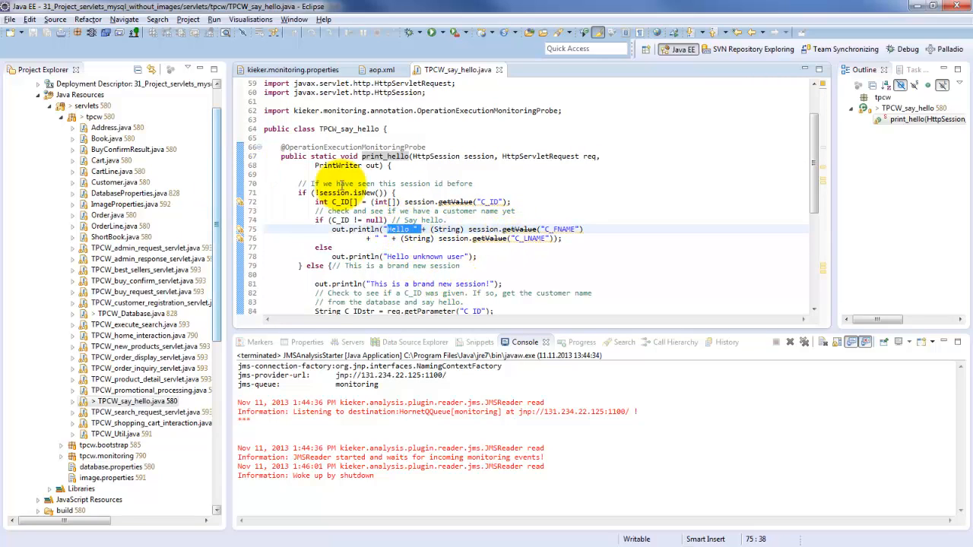
pyautogui.click(434, 155)
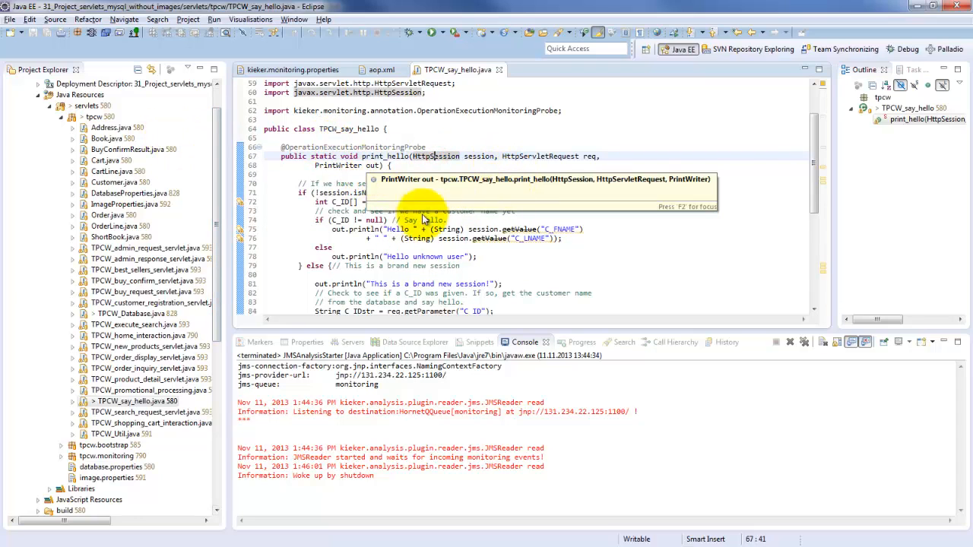
pyautogui.doubleClick(323, 148)
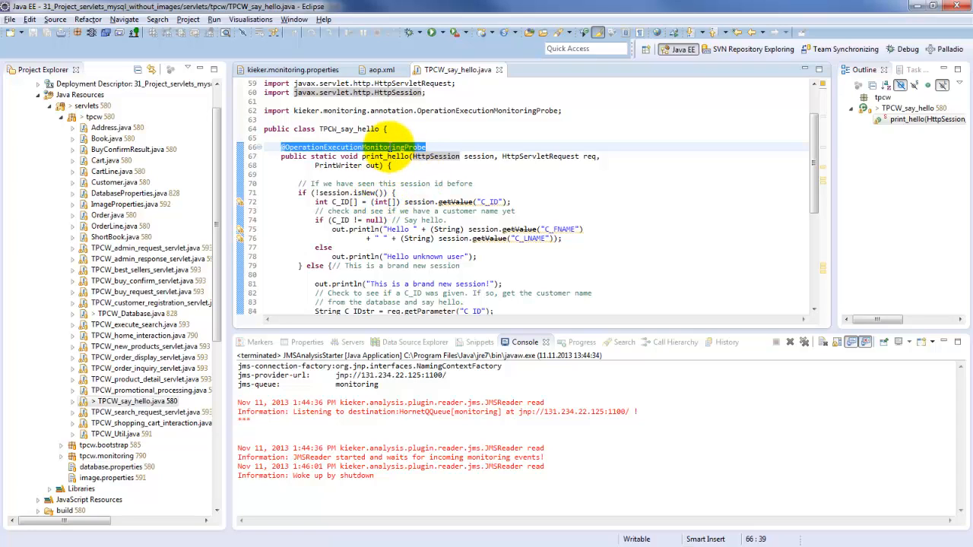
# - Expand the tpcw.monitoring package, point out its CPUsCombinedServletContextListener, and open CPUsDetailedServletContextListener.java
pyautogui.moveTo(391, 147)
pyautogui.press('Up')
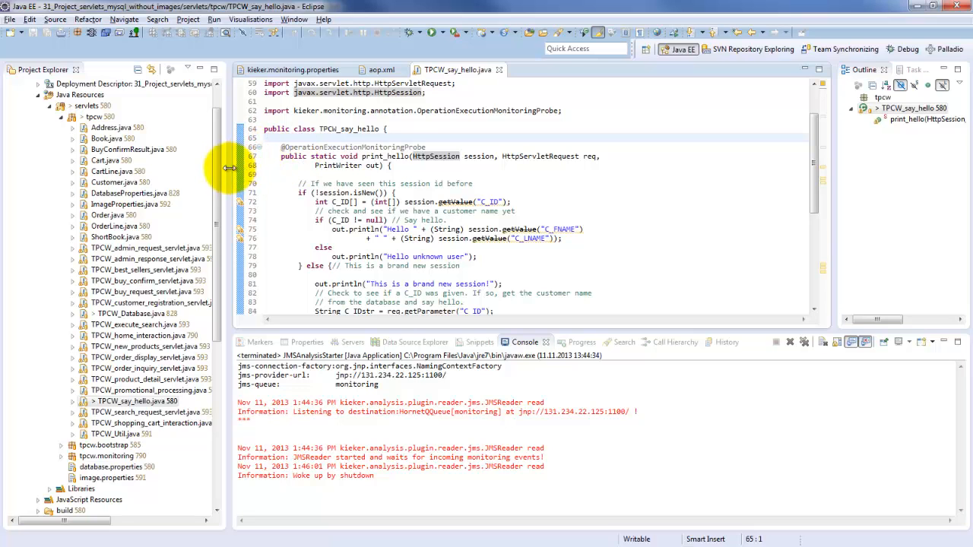
pyautogui.moveTo(220, 175); pyautogui.dragTo(209, 241)
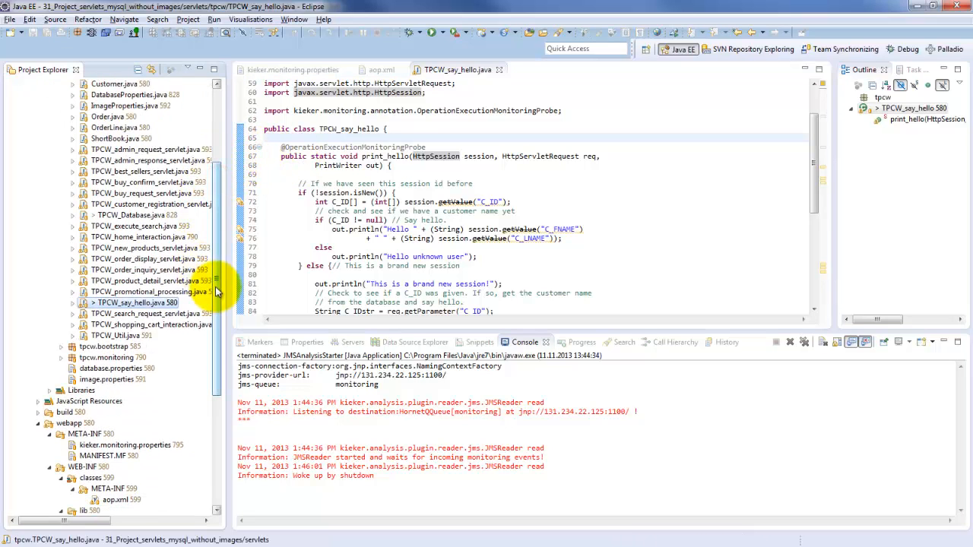
pyautogui.click(61, 358)
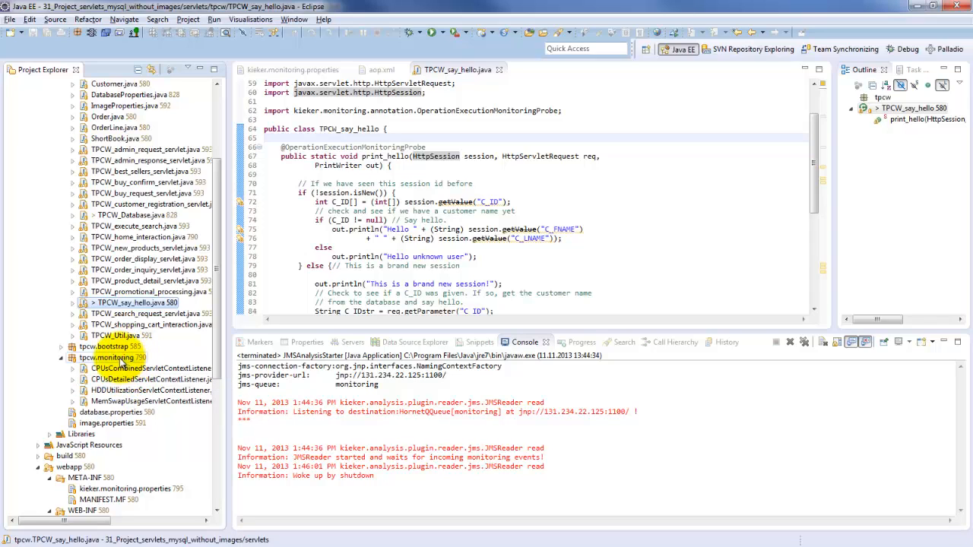
pyautogui.click(124, 358)
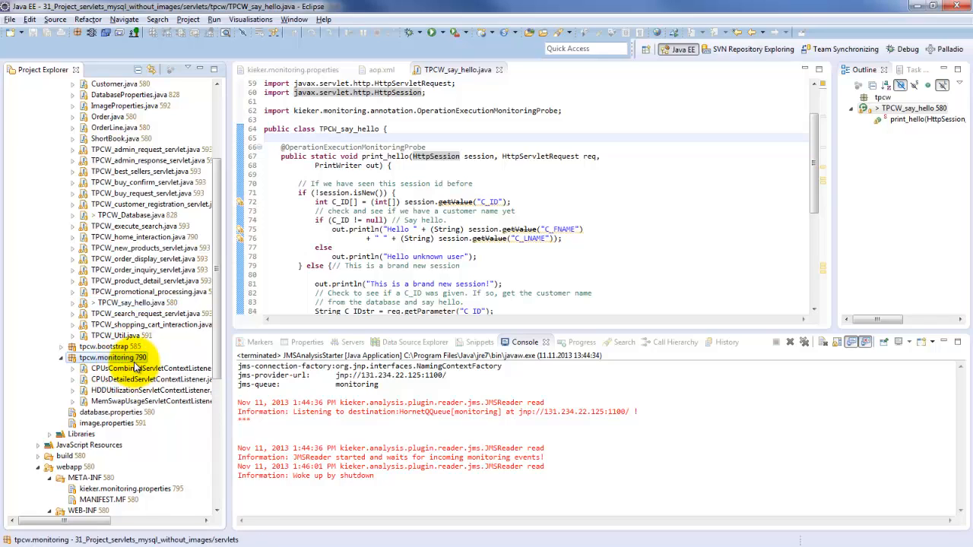
pyautogui.click(138, 369)
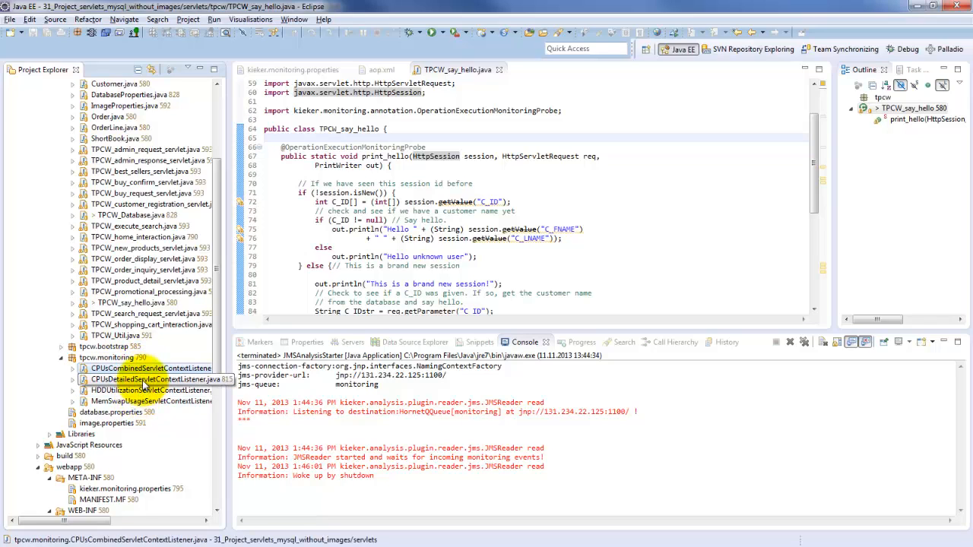
pyautogui.click(143, 379)
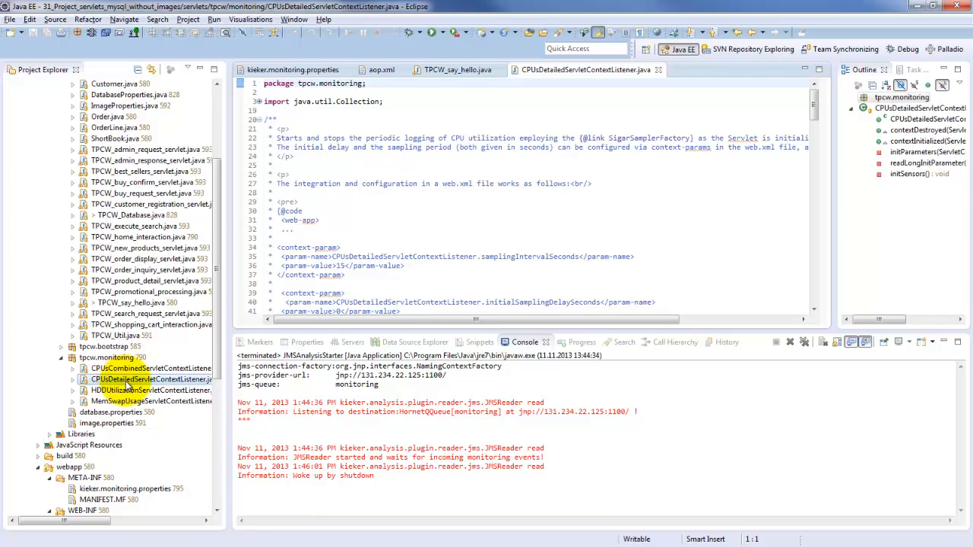
# - Highlight the samplingIntervalSeconds and initialSamplingDelaySeconds context-param examples in the class comment, and the ServletContextListener interface in the class declaration
pyautogui.scroll(-1, 445, 193)
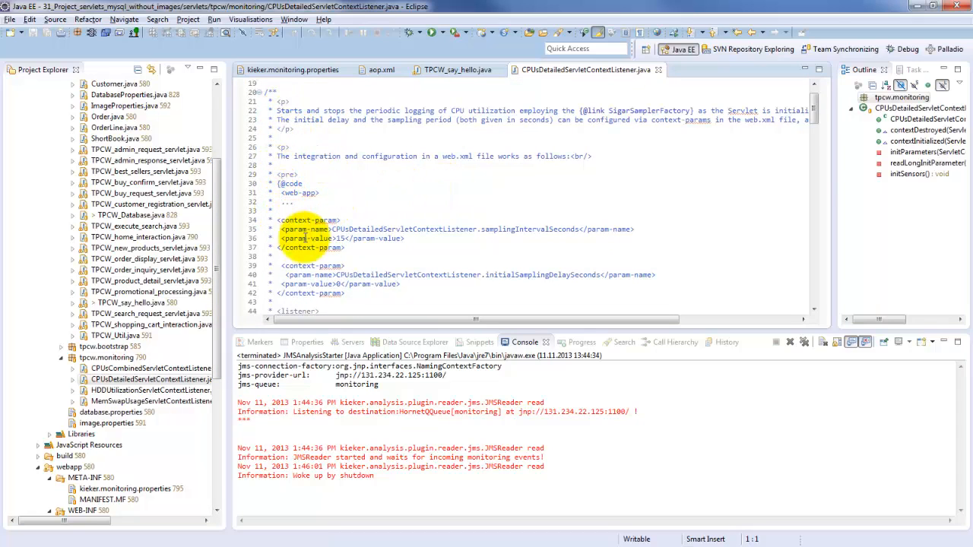
pyautogui.moveTo(345, 293); pyautogui.dragTo(281, 220)
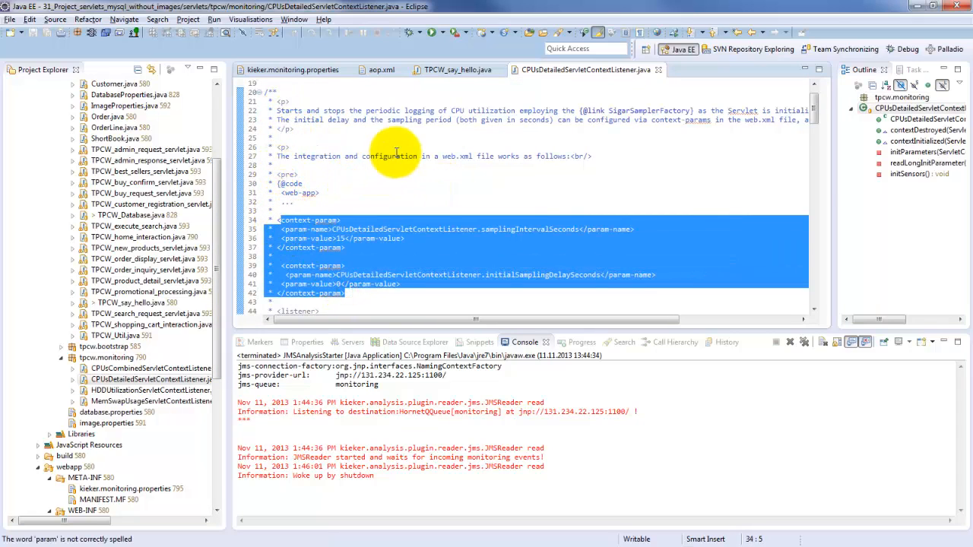
pyautogui.scroll(-9, 446, 190)
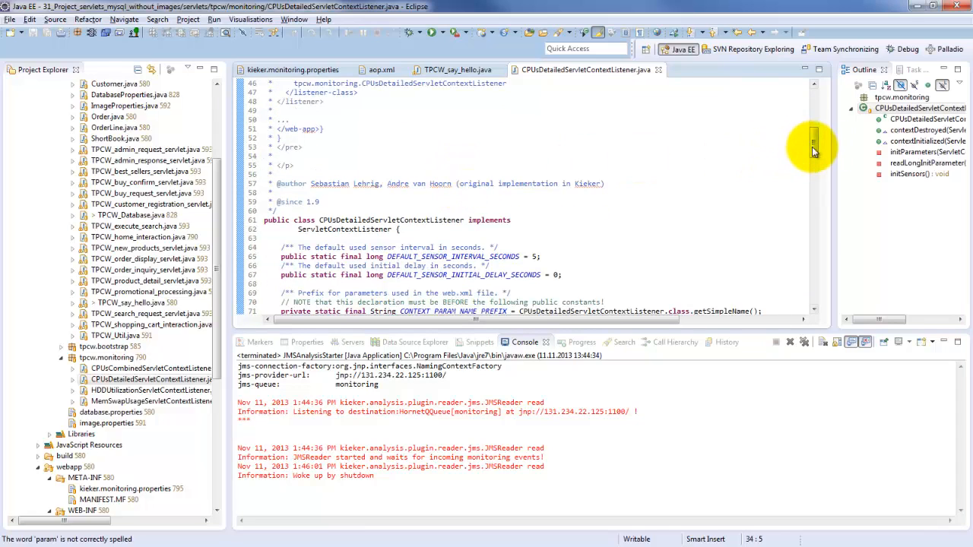
pyautogui.scroll(-1, 812, 146)
pyautogui.doubleClick(349, 201)
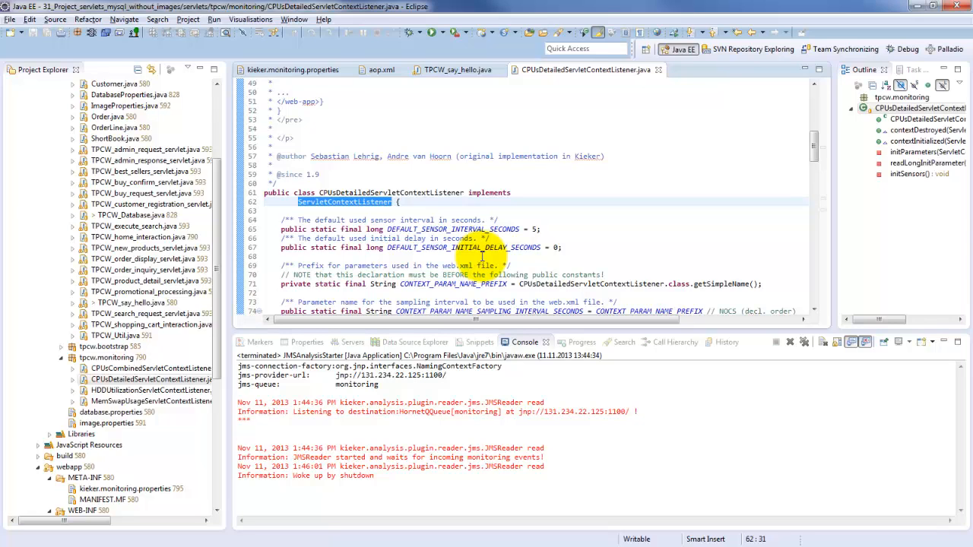
# - Point out the HDDUtilization and MemSwapUsage servlet context listeners in tpcw.monitoring, and return to the opening comment of CPUsDetailedServletContextListener.java
pyautogui.click(100, 392)
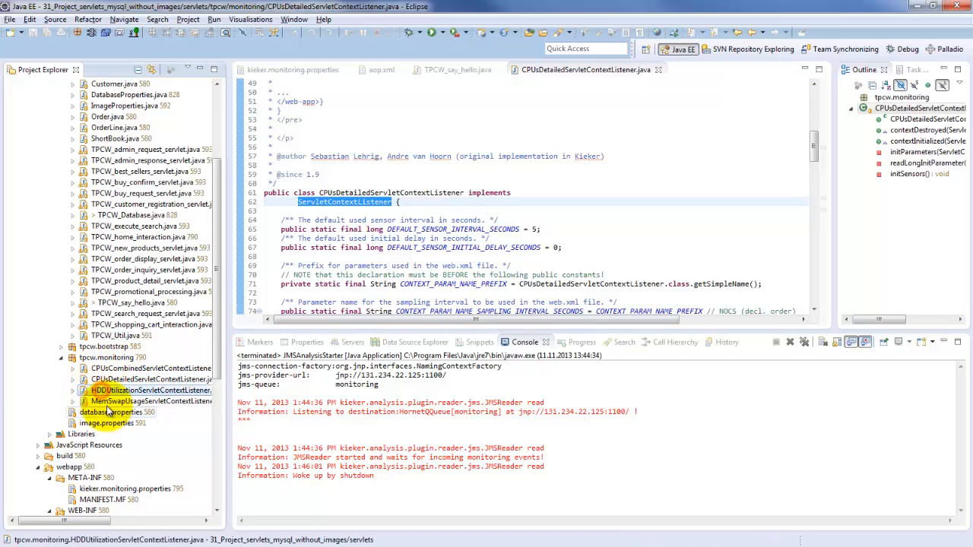
pyautogui.click(114, 402)
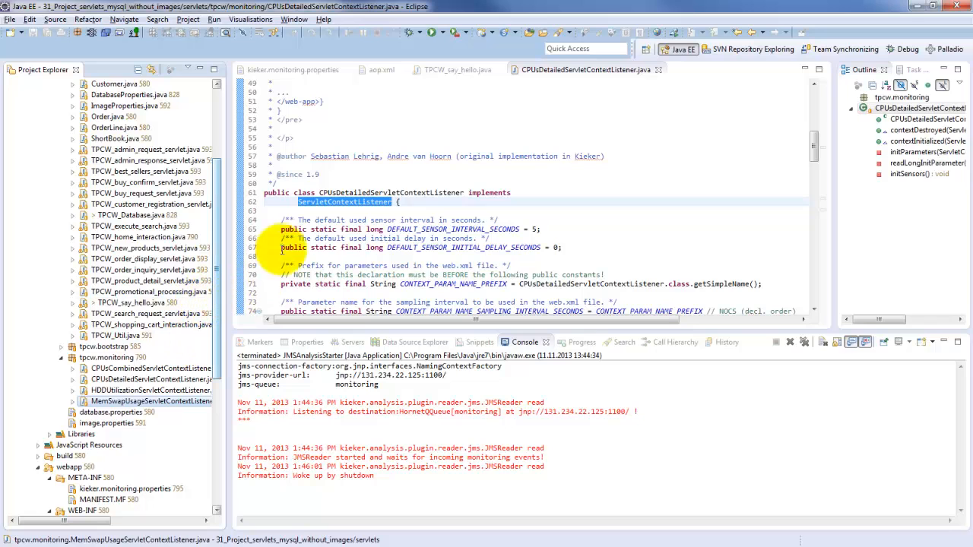
pyautogui.click(334, 211)
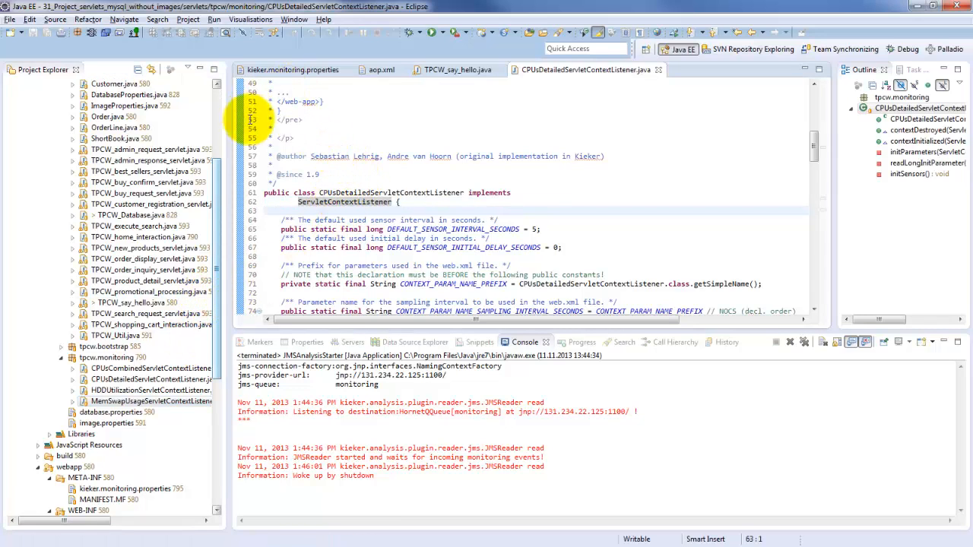
pyautogui.moveTo(217, 201); pyautogui.dragTo(217, 154)
pyautogui.click(336, 157)
pyautogui.scroll(1, 344, 154)
pyautogui.scroll(10, 344, 154)
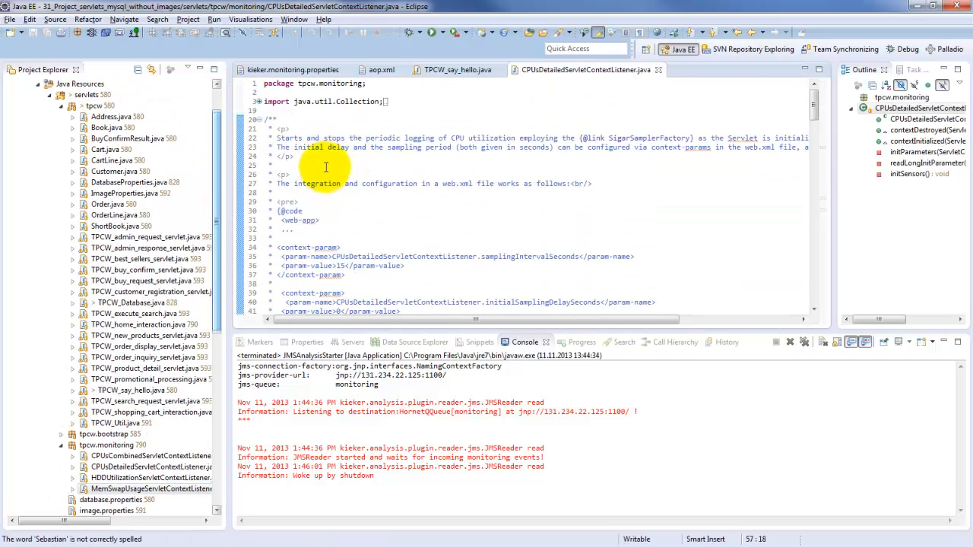
pyautogui.click(326, 164)
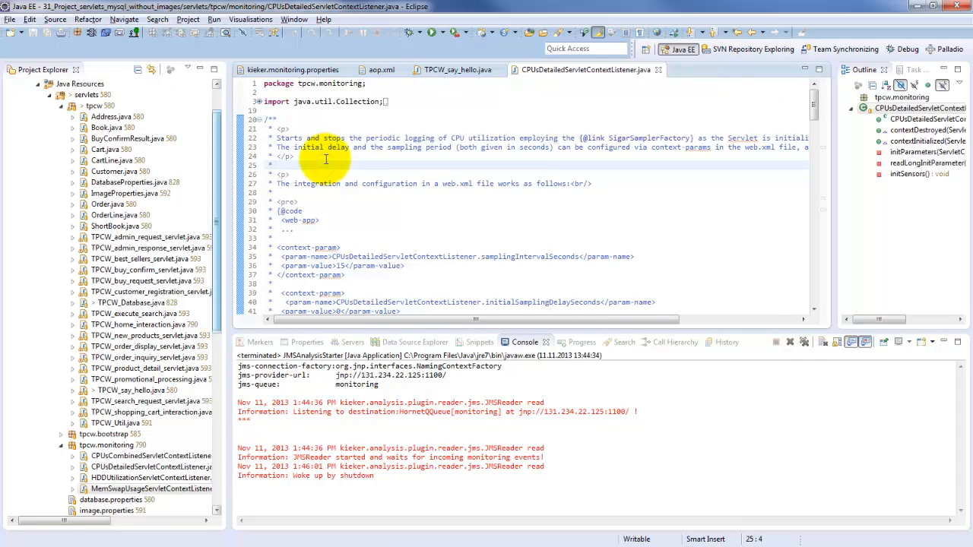